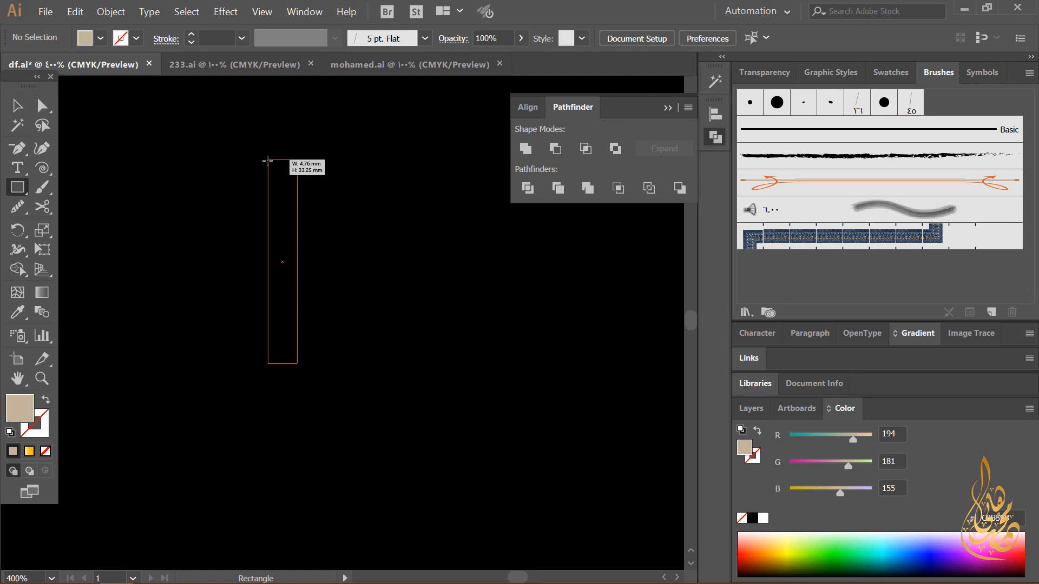
# Step: Swap the tall narrow rectangle's fill and stroke so only its outline is beige, and place a copy beside it on the right
pyautogui.press('v')
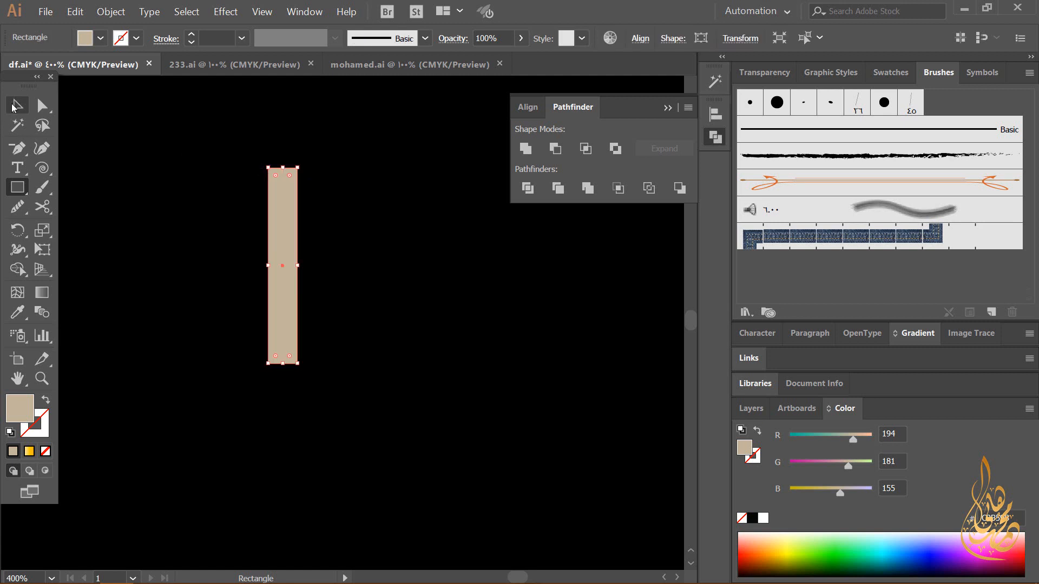
pyautogui.click(47, 402)
pyautogui.click(359, 388)
pyautogui.click(300, 334)
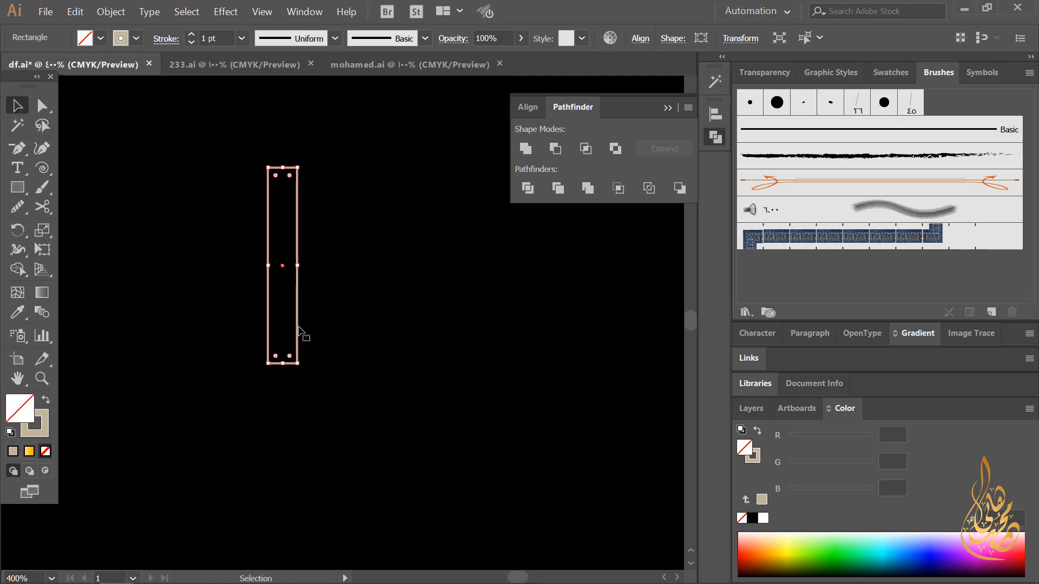
pyautogui.moveTo(299, 335); pyautogui.dragTo(430, 335)
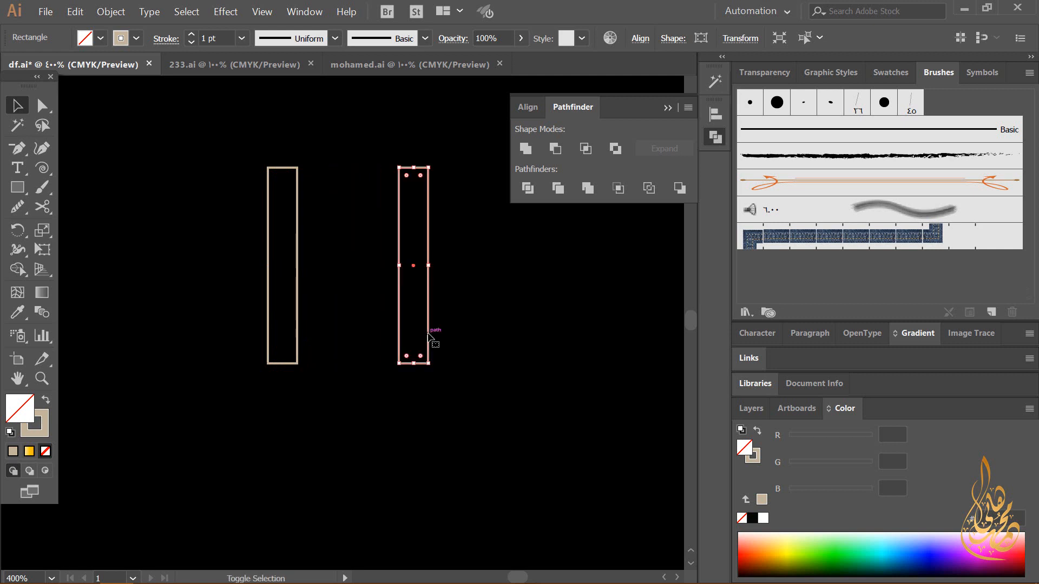
# Step: Draw a circle spanning the gap between the two rectangles, centred level with their top edges
pyautogui.press('z')
pyautogui.click(365, 299)
pyautogui.keyDown('alt'); pyautogui.click(300, 267); pyautogui.keyUp('alt')
pyautogui.click(23, 106)
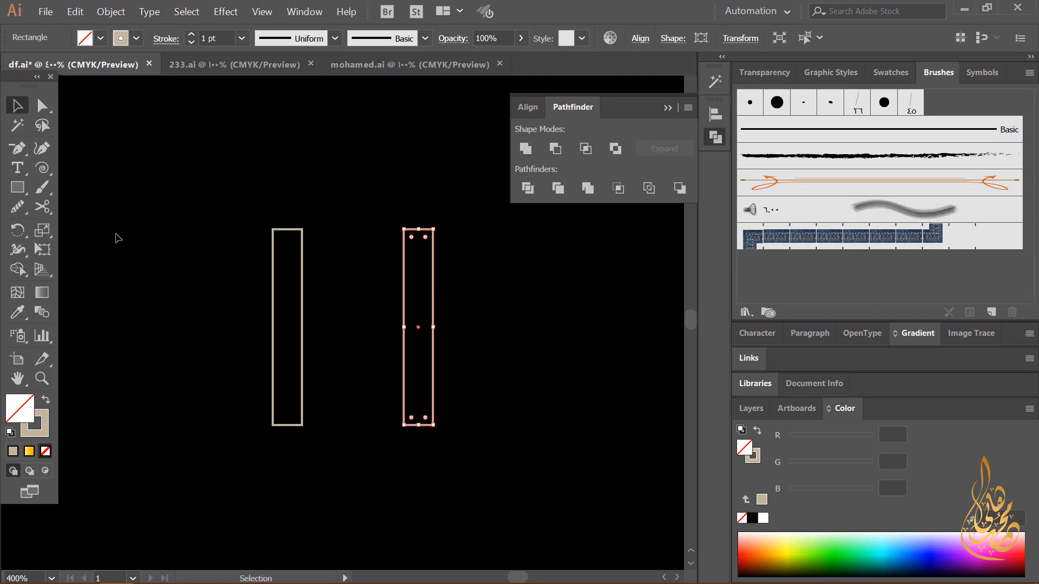
pyautogui.click(116, 237)
pyautogui.moveTo(13, 192); pyautogui.dragTo(66, 222)
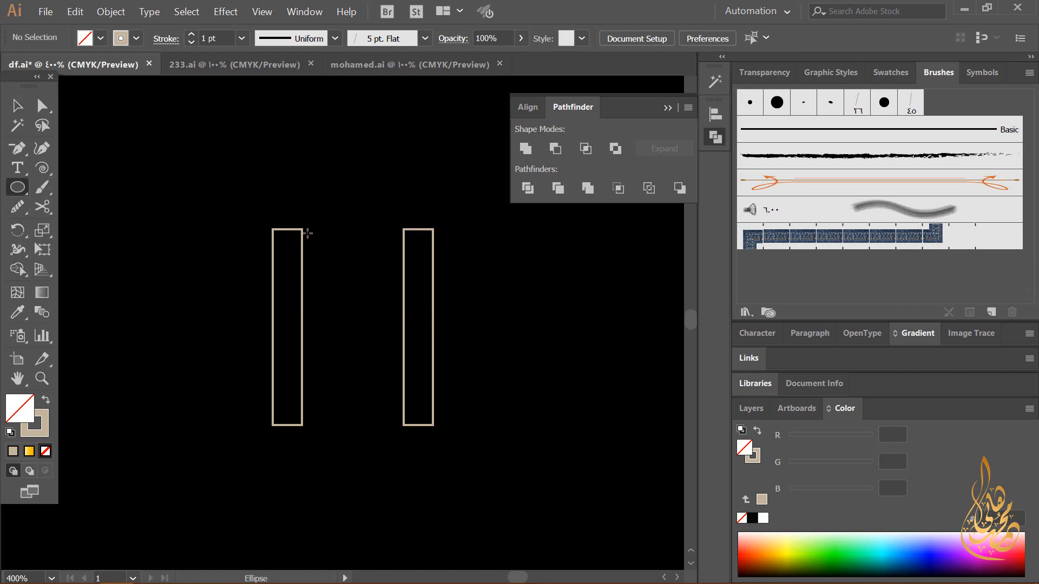
pyautogui.moveTo(302, 228); pyautogui.dragTo(330, 273)
pyautogui.hotkey('ctrl', 'z')
pyautogui.moveTo(354, 230); pyautogui.dragTo(390, 279)
pyautogui.hotkey('ctrl', 'z')
pyautogui.moveTo(353, 229); pyautogui.dragTo(362, 280)
pyautogui.click(19, 108)
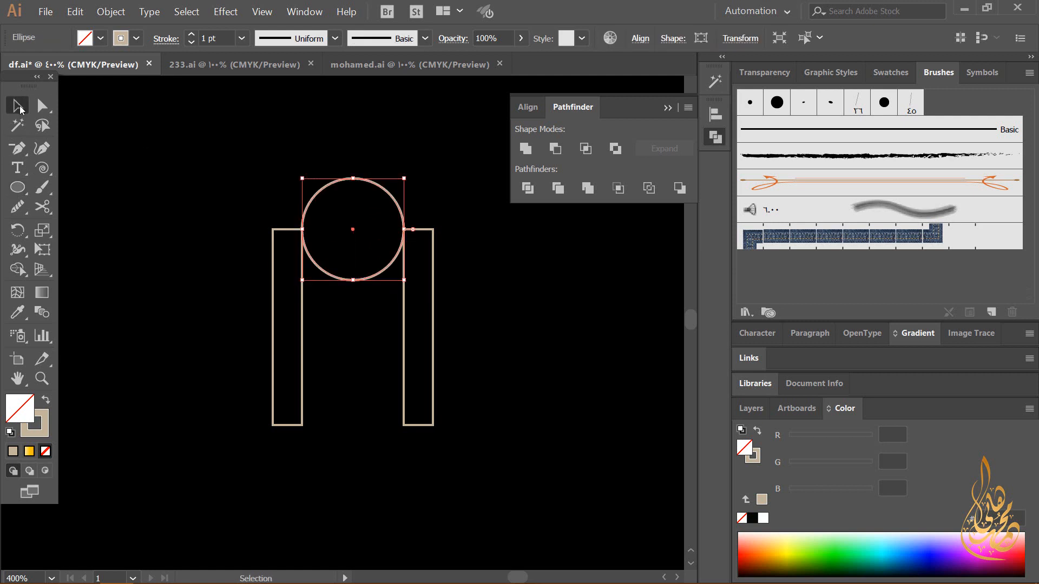
# Step: Add two concentric copies of the circle: one enlarged to the rectangles' outer edges and one reduced inside the original
pyautogui.moveTo(404, 177); pyautogui.dragTo(445, 153)
pyautogui.click(511, 289)
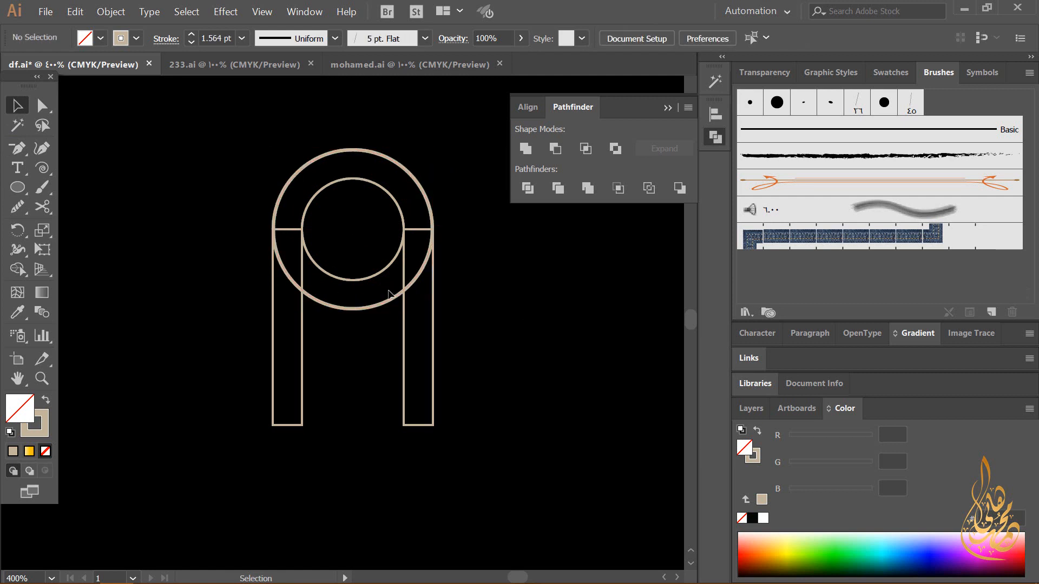
pyautogui.keyDown('ctrl'); pyautogui.click(380, 276); pyautogui.keyUp('ctrl')
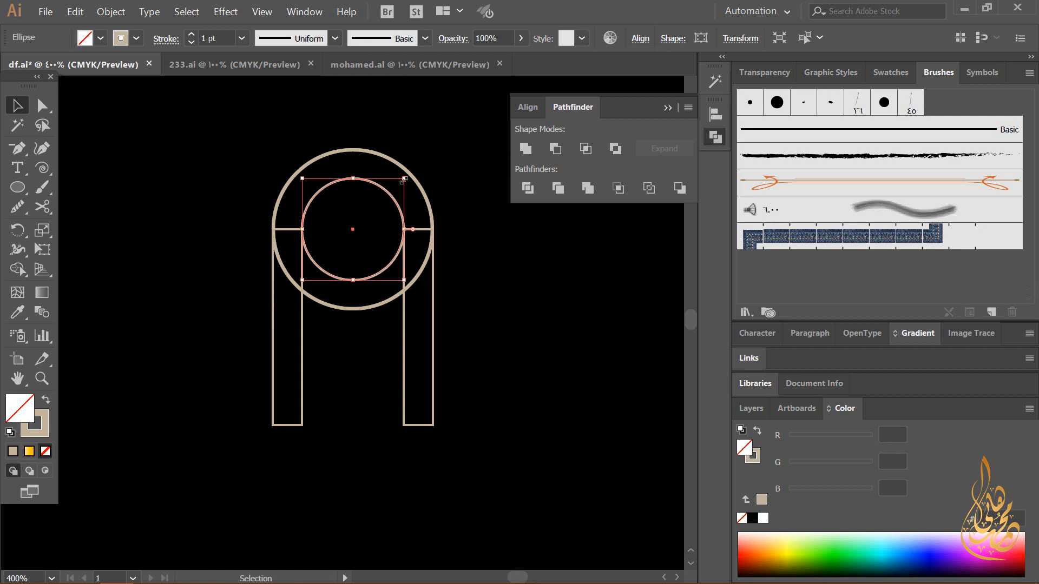
pyautogui.moveTo(403, 178); pyautogui.dragTo(395, 199)
pyautogui.click(436, 297)
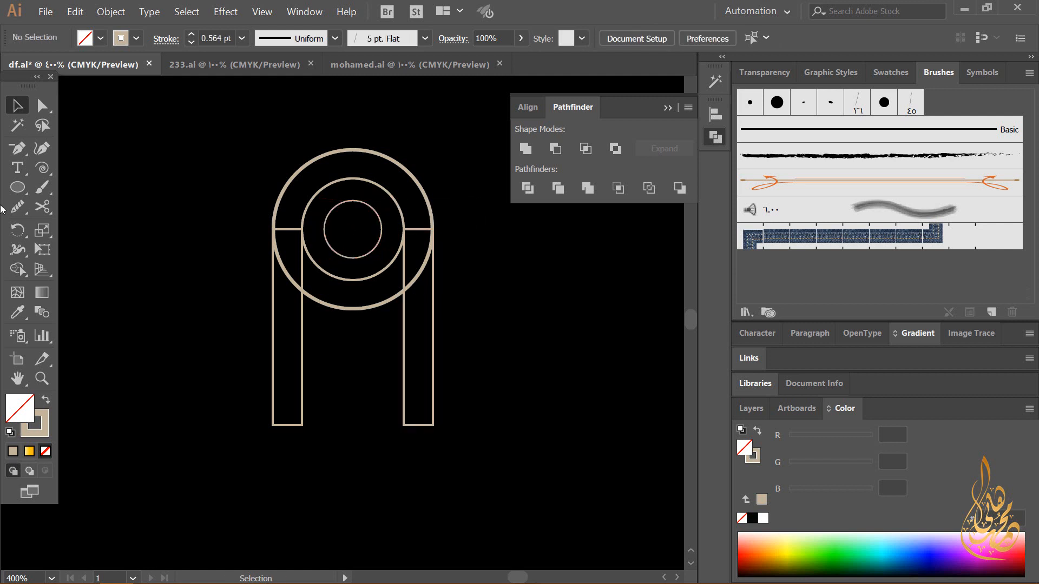
# Step: Draw a thin tilted rectangle across the concentric circles and add a copy crossing it at roughly a right angle
pyautogui.moveTo(18, 187); pyautogui.dragTo(86, 187)
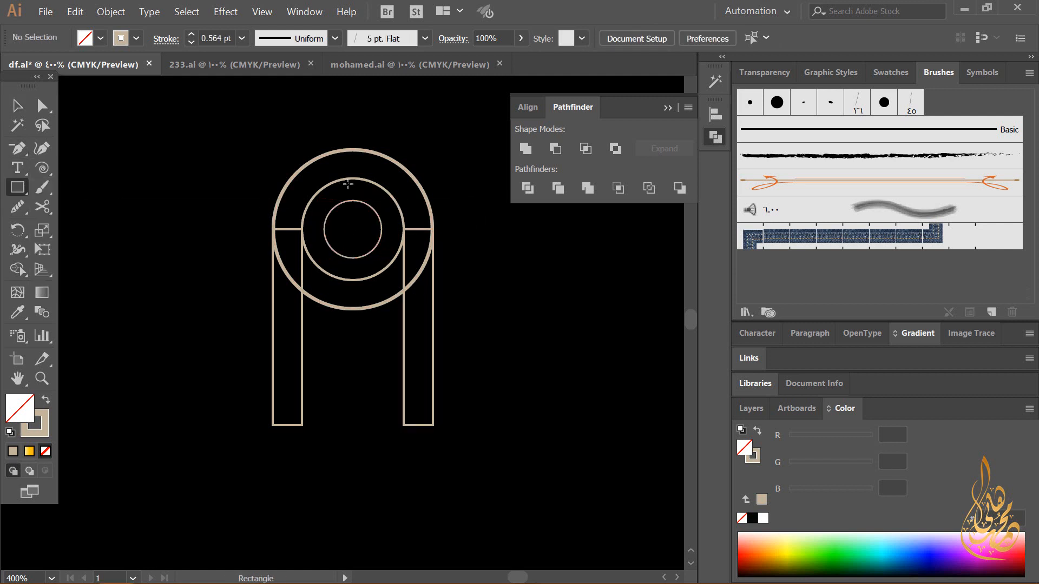
pyautogui.moveTo(324, 177); pyautogui.dragTo(457, 282)
pyautogui.click(20, 105)
pyautogui.press('a')
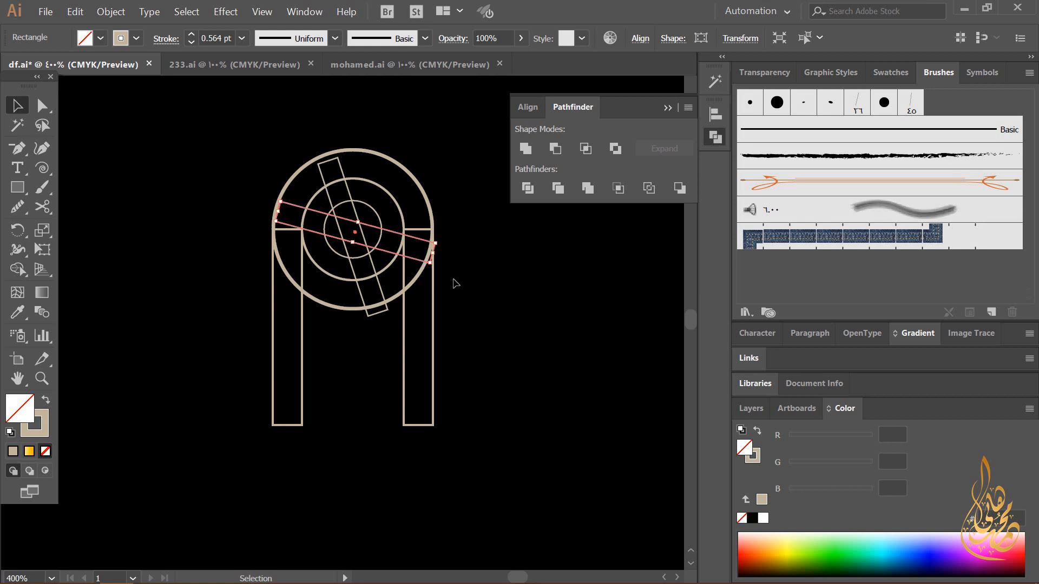
pyautogui.click(475, 331)
# Step: Merge both legs and the lower ring band into one M-shaped body with Shape Builder, and remove the bar tip protruding below the ring
pyautogui.moveTo(505, 445); pyautogui.dragTo(205, 161)
pyautogui.click(26, 263)
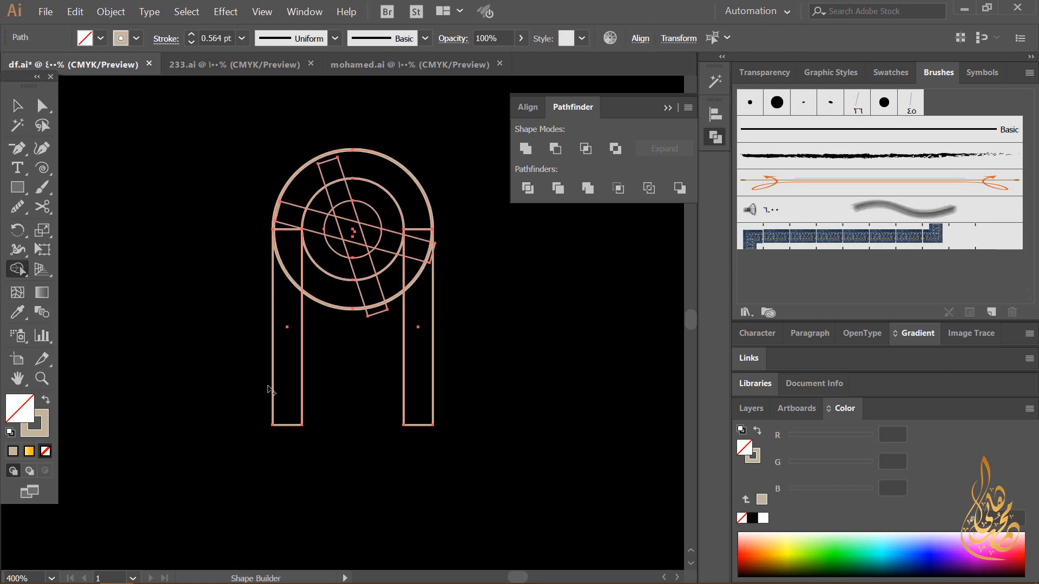
pyautogui.moveTo(287, 410)
pyautogui.mouseDown()
pyautogui.moveTo(291, 276)
pyautogui.moveTo(341, 294)
pyautogui.moveTo(379, 287)
pyautogui.moveTo(407, 275)
pyautogui.moveTo(420, 253)
pyautogui.moveTo(410, 253)
pyautogui.mouseUp()
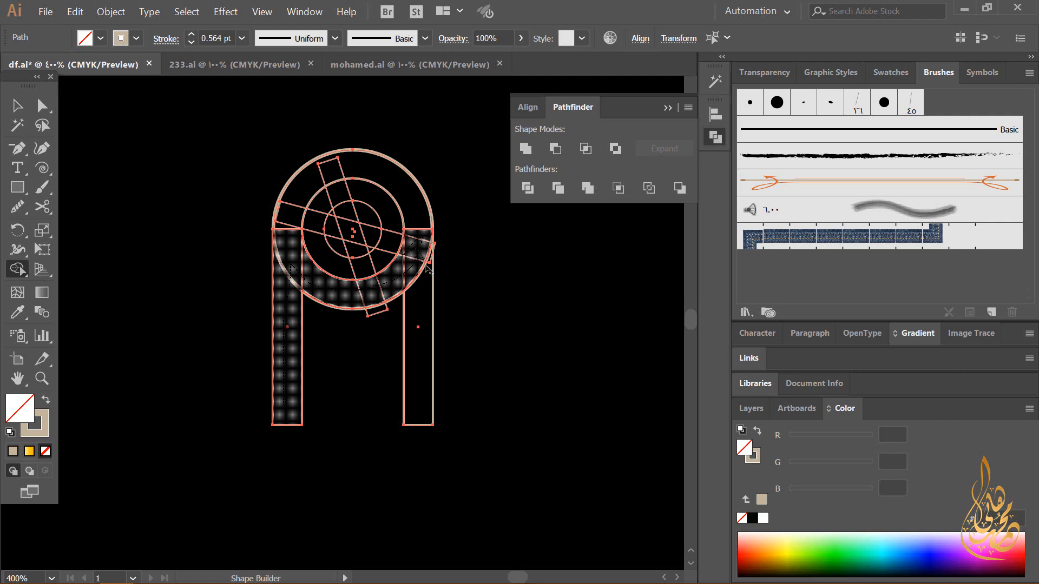
pyautogui.moveTo(425, 265); pyautogui.dragTo(416, 341)
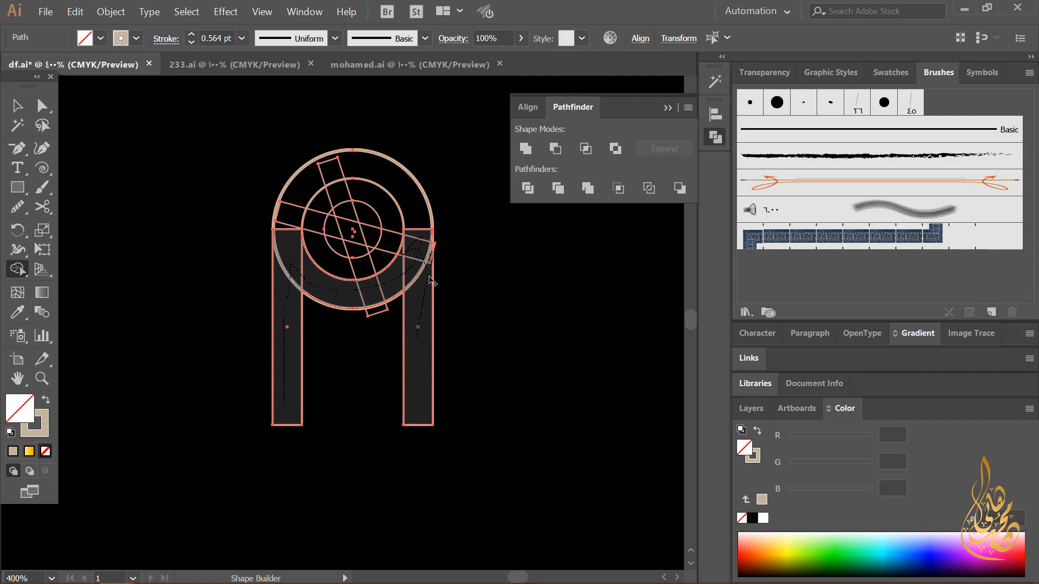
pyautogui.moveTo(427, 276); pyautogui.dragTo(433, 259)
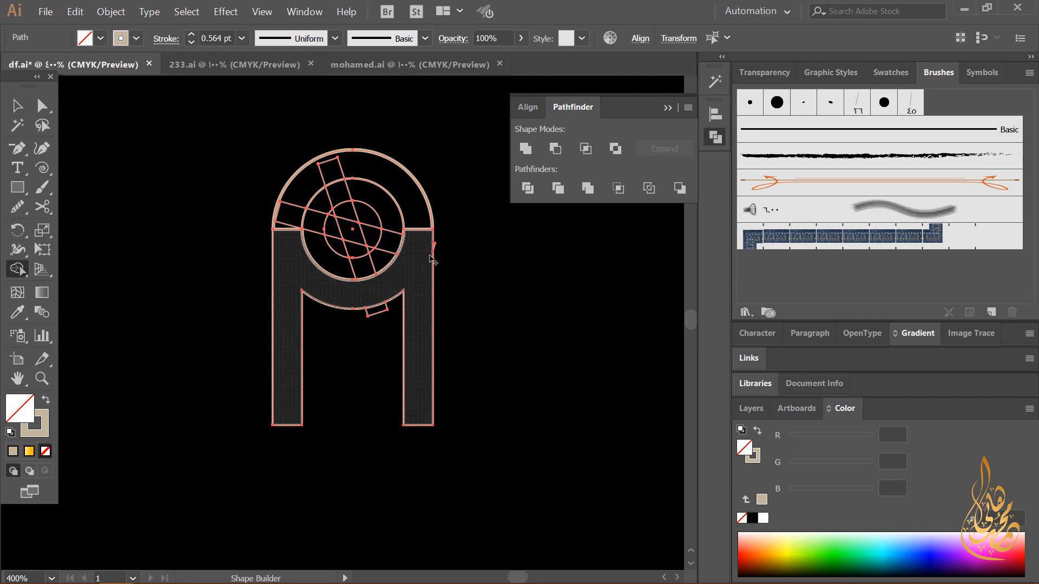
pyautogui.keyDown('alt'); pyautogui.click(377, 309); pyautogui.keyUp('alt')
# Step: Merge the ring and bar regions inside the middle circle into one S-shaped letter with Shape Builder
pyautogui.scroll(1, 400, 325)
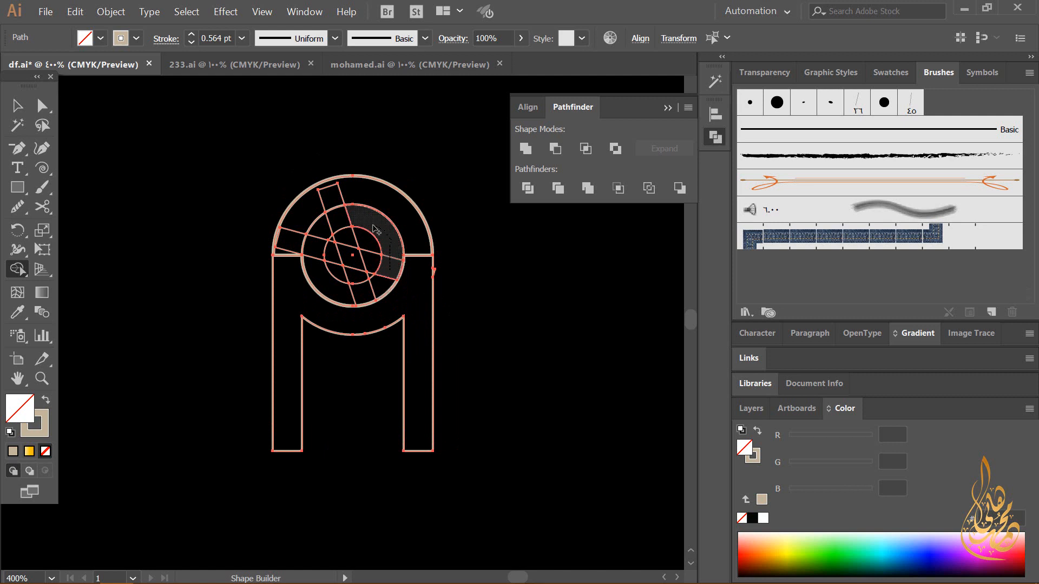
pyautogui.moveTo(376, 229)
pyautogui.mouseDown()
pyautogui.moveTo(352, 216)
pyautogui.moveTo(360, 295)
pyautogui.moveTo(342, 294)
pyautogui.mouseUp()
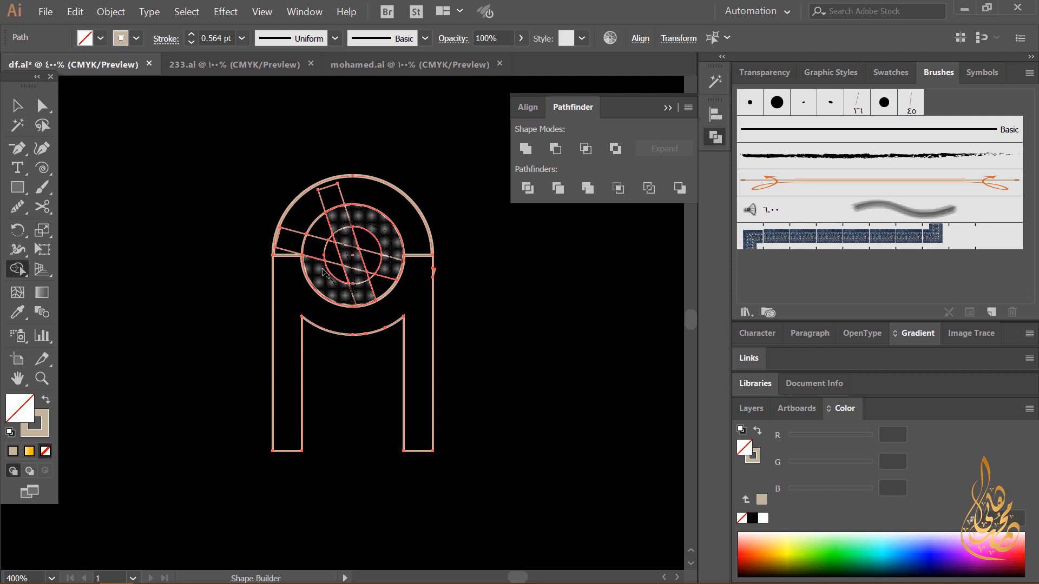
pyautogui.moveTo(323, 272)
pyautogui.mouseDown()
pyautogui.moveTo(374, 265)
pyautogui.moveTo(366, 240)
pyautogui.moveTo(368, 250)
pyautogui.mouseUp()
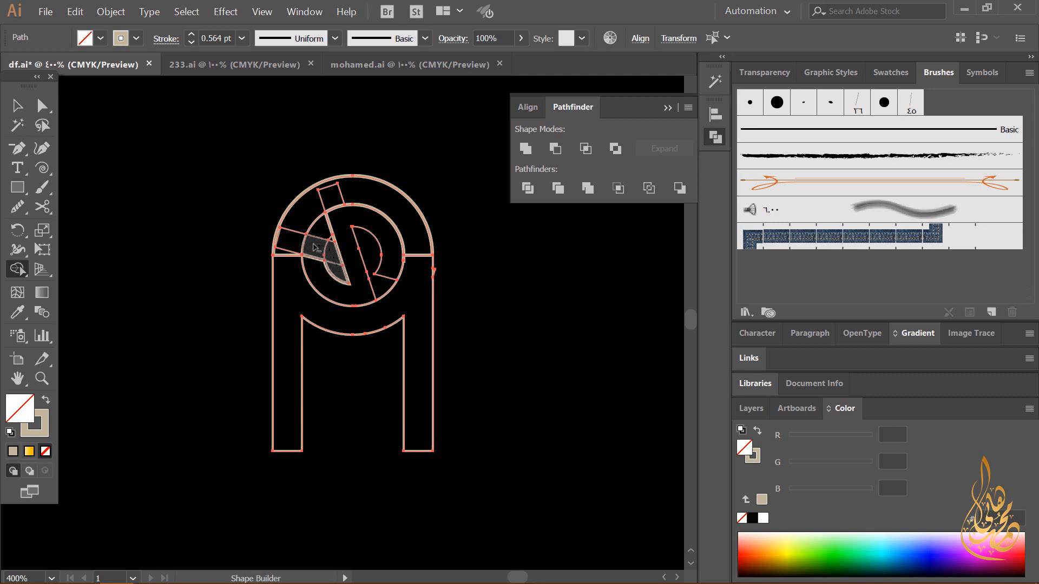
# Step: Remove the leftover ring and bar regions around the S shape with Shape Builder
pyautogui.keyDown('alt'); pyautogui.click(310, 227); pyautogui.keyUp('alt')
pyautogui.keyDown('alt'); pyautogui.click(292, 241); pyautogui.keyUp('alt')
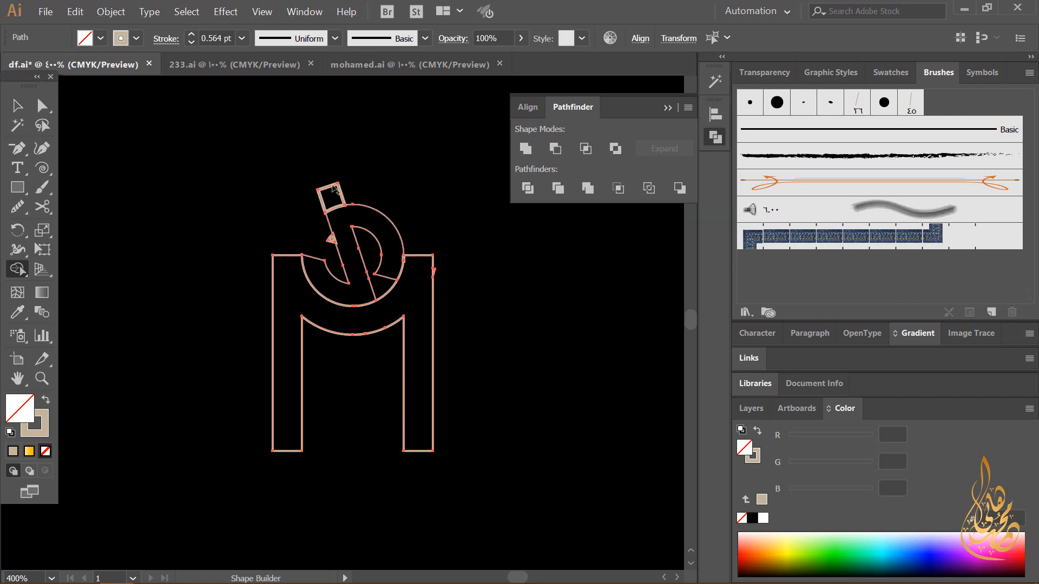
pyautogui.keyDown('alt'); pyautogui.click(330, 241); pyautogui.keyUp('alt')
pyautogui.keyDown('alt'); pyautogui.click(330, 196); pyautogui.keyUp('alt')
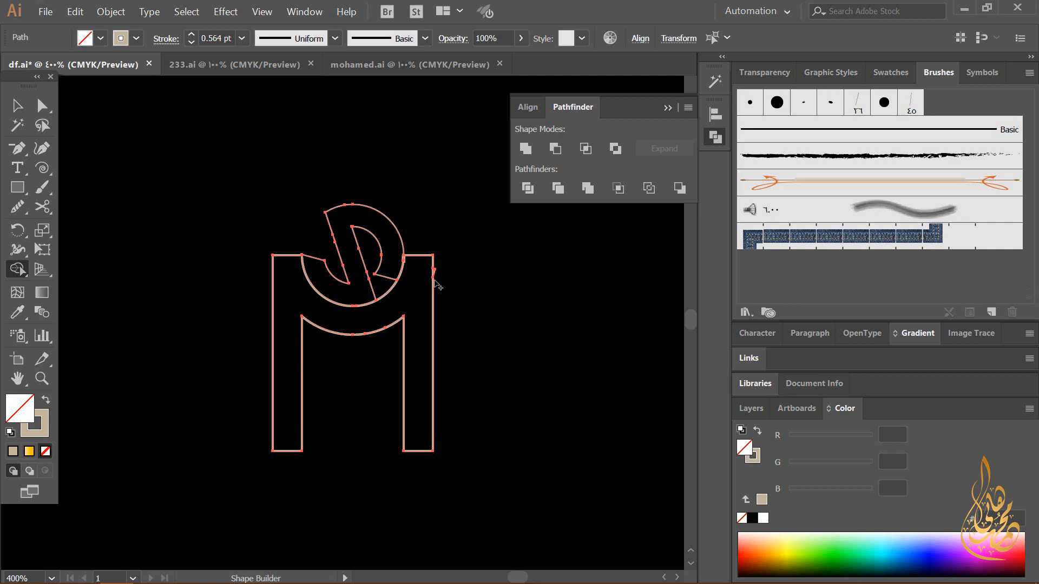
# Step: Move the S shape upward, clear of the curved notch in the M-shaped body
pyautogui.press('z')
pyautogui.click(366, 285)
pyautogui.click(323, 329)
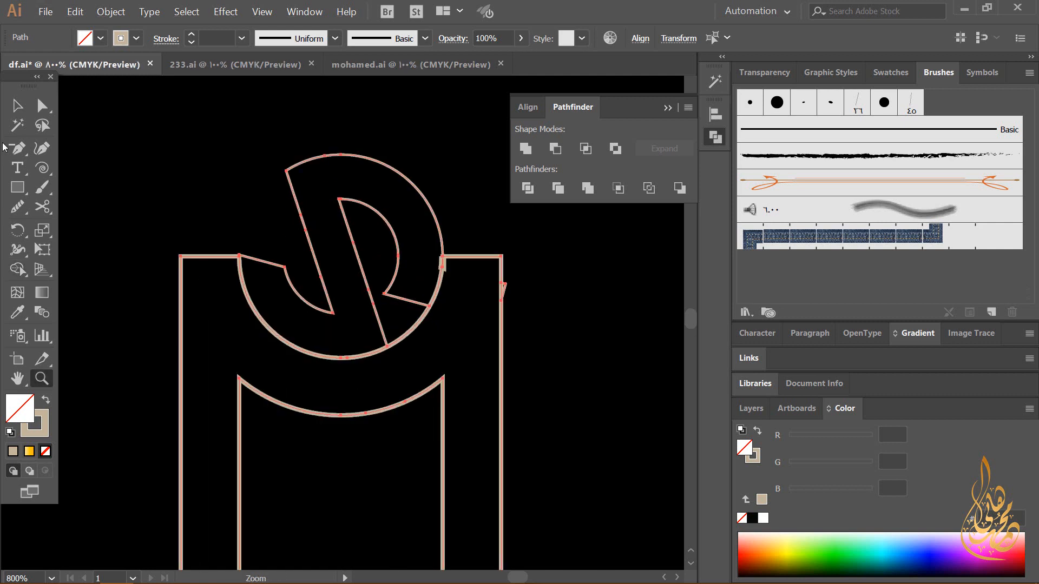
pyautogui.press('v')
pyautogui.click(239, 162)
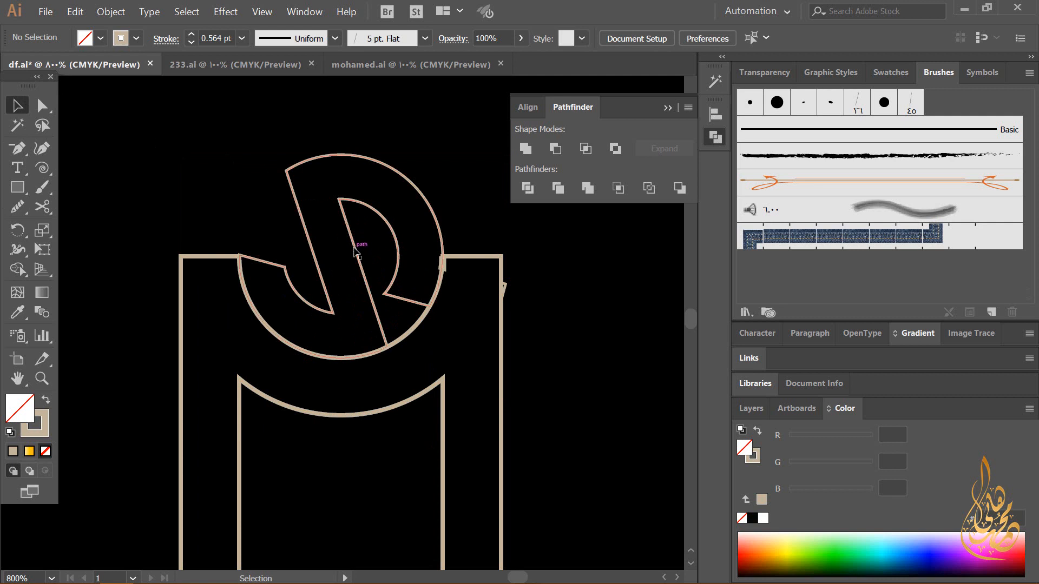
pyautogui.moveTo(354, 248); pyautogui.dragTo(349, 182)
# Step: Delete the small leftover sliver at the upper right edge of the notch
pyautogui.click(447, 275)
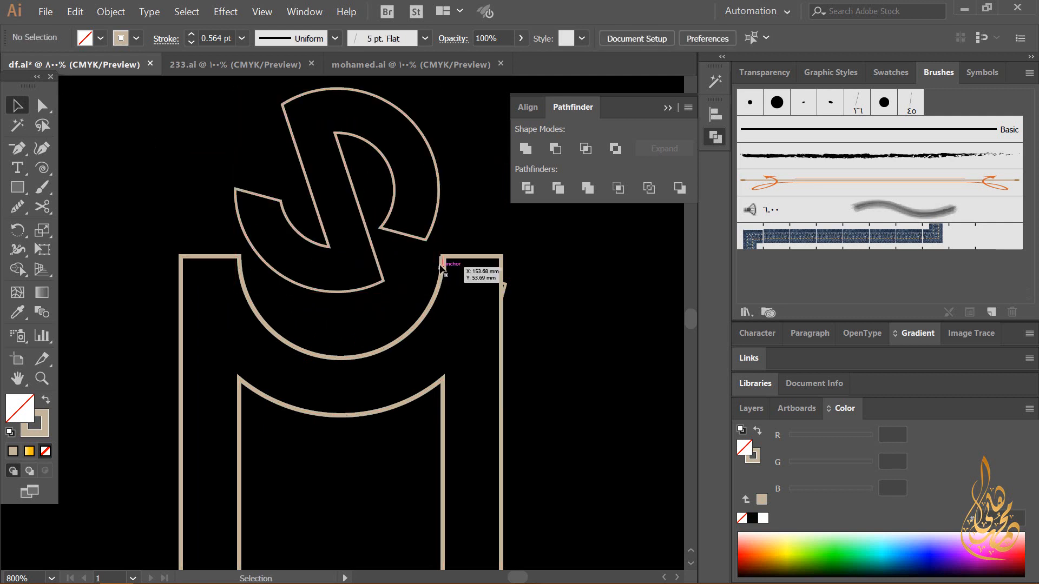
pyautogui.click(437, 292)
pyautogui.press('Delete')
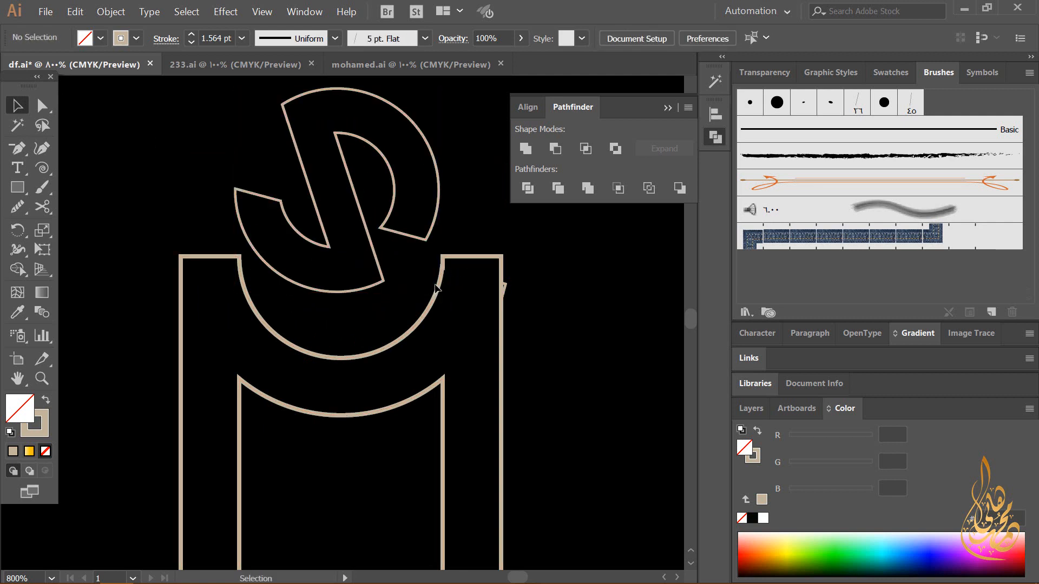
# Step: Reposition the anchor just below the right leg's inner top corner so the notch curve meets the vertical edge without a kink
pyautogui.click(437, 289)
pyautogui.press('z')
pyautogui.click(422, 292)
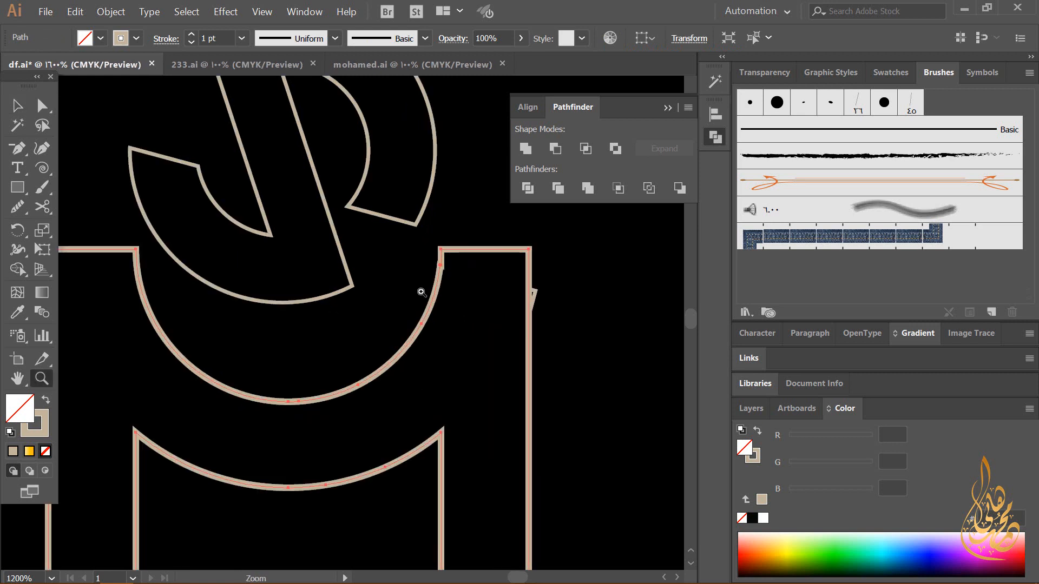
pyautogui.click(420, 292)
pyautogui.click(38, 105)
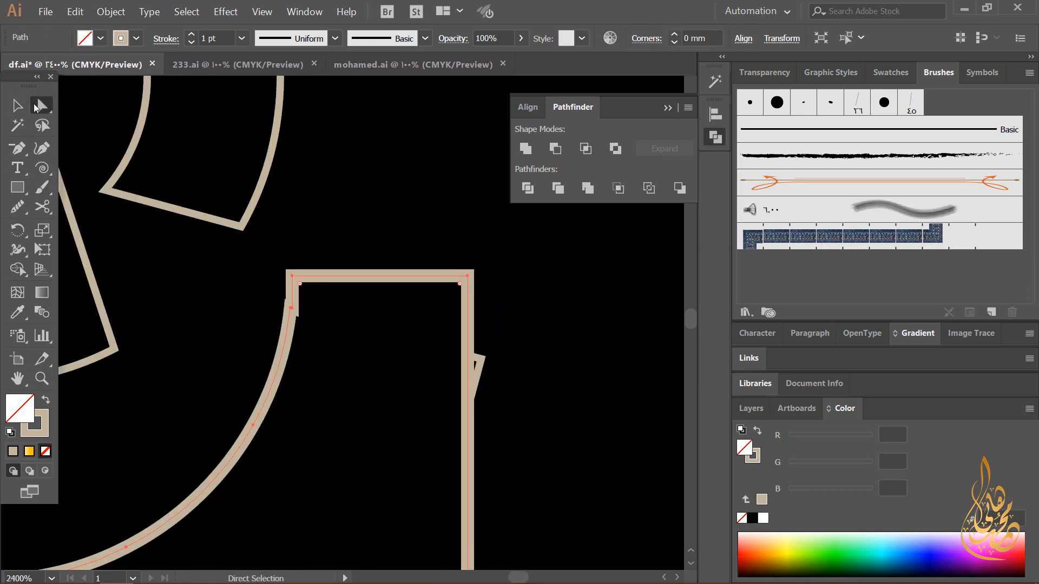
pyautogui.moveTo(291, 307); pyautogui.dragTo(289, 304)
pyautogui.hotkey('ctrl', 'z')
pyautogui.press('z')
pyautogui.click(305, 317)
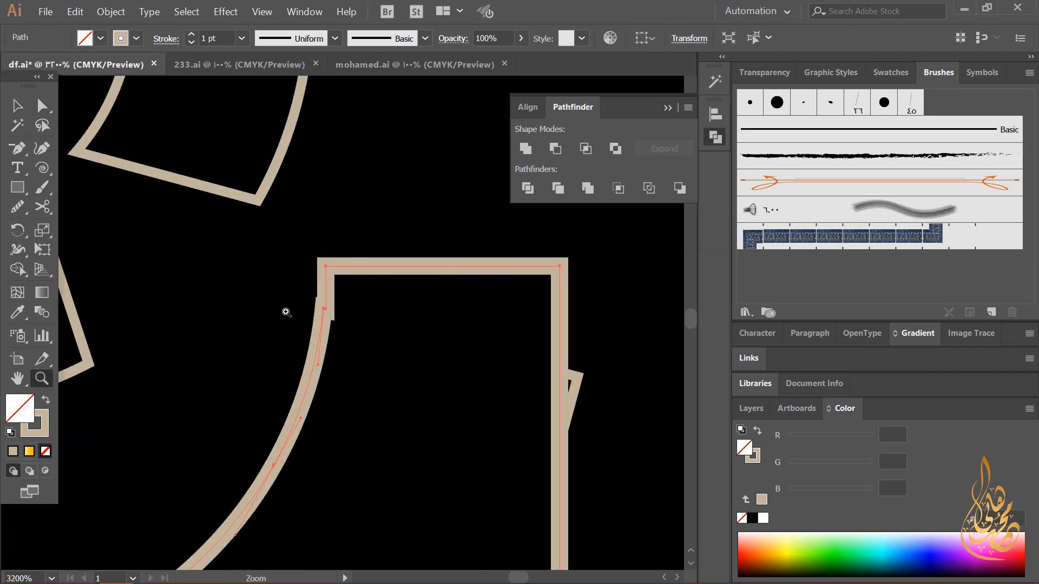
pyautogui.click(303, 312)
pyautogui.click(41, 109)
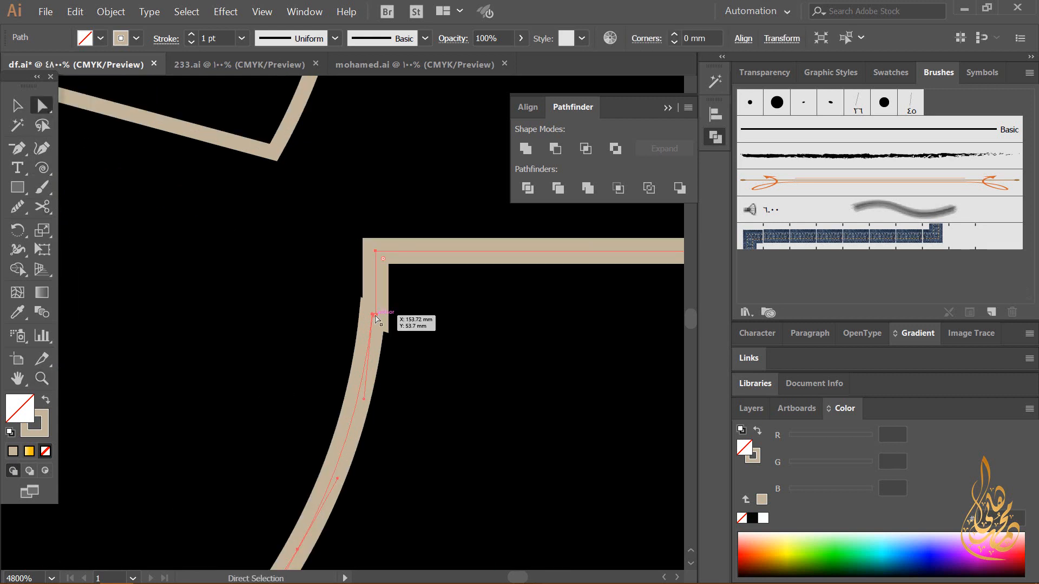
pyautogui.click(374, 316)
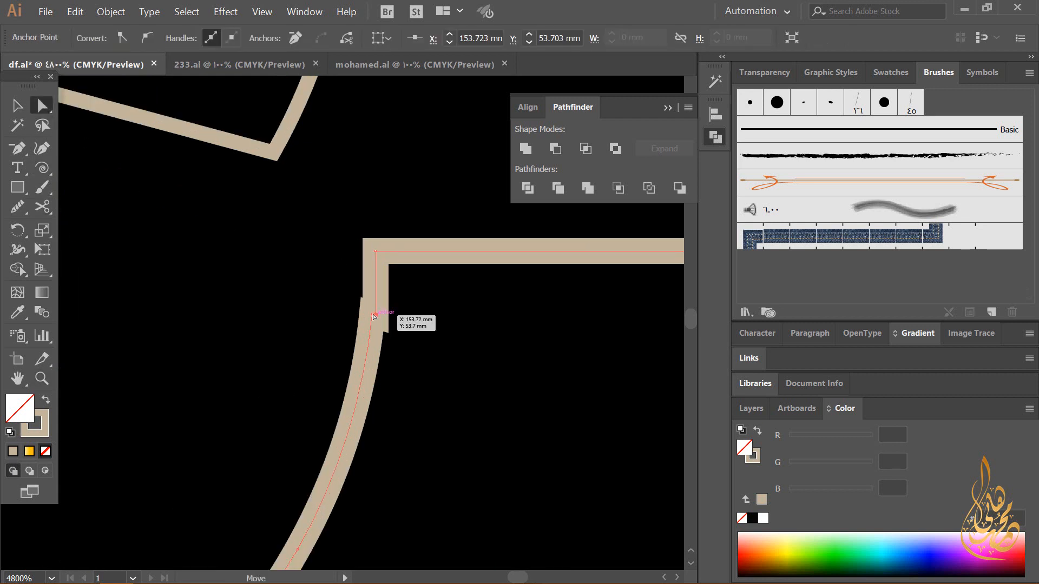
pyautogui.click(335, 346)
# Step: Delete the small leftover piece sticking out of the right leg's outer edge
pyautogui.press('z')
pyautogui.keyDown('alt'); pyautogui.click(325, 357); pyautogui.keyUp('alt')
pyautogui.keyDown('alt'); pyautogui.click(325, 357); pyautogui.keyUp('alt')
pyautogui.keyDown('alt'); pyautogui.click(321, 361); pyautogui.keyUp('alt')
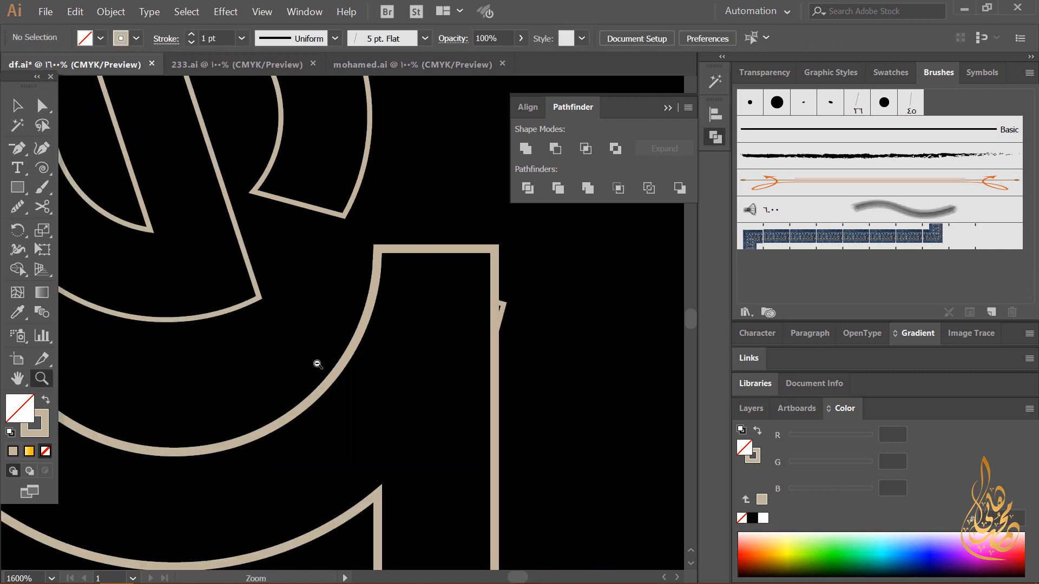
pyautogui.keyDown('alt'); pyautogui.click(318, 364); pyautogui.keyUp('alt')
pyautogui.click(441, 315)
pyautogui.click(22, 110)
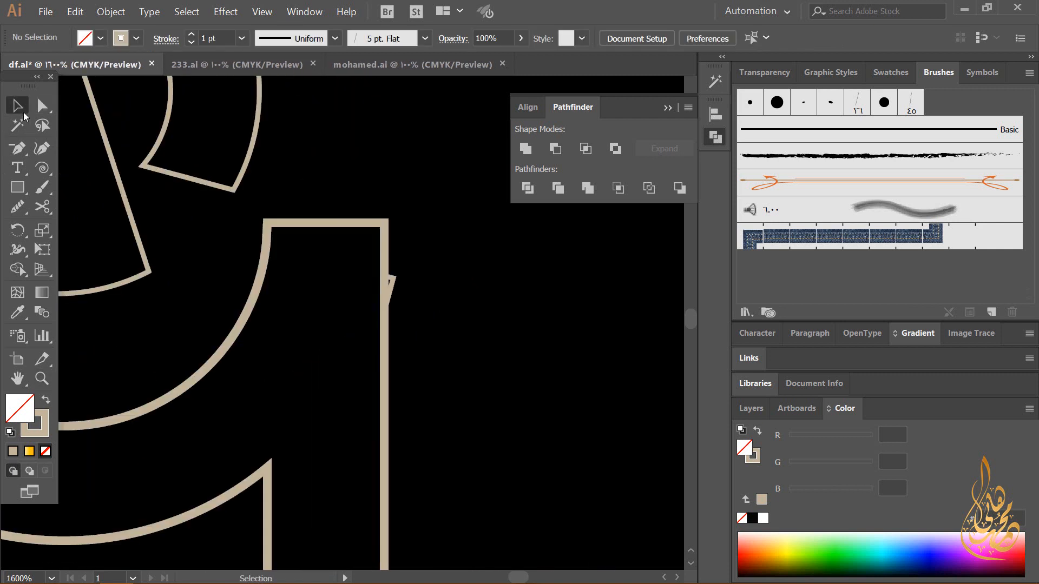
pyautogui.click(383, 284)
pyautogui.press('Delete')
# Step: Shorten both legs of the M-shaped body by moving their bottom anchors upward together
pyautogui.press('z')
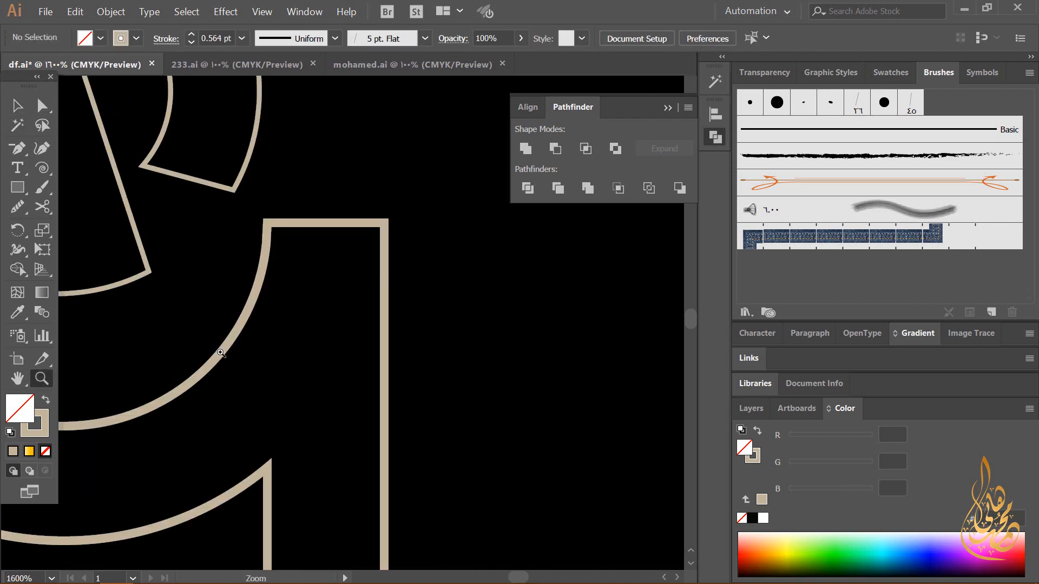
pyautogui.keyDown('alt'); pyautogui.click(220, 352); pyautogui.keyUp('alt')
pyautogui.keyDown('alt'); pyautogui.click(220, 352); pyautogui.keyUp('alt')
pyautogui.keyDown('alt'); pyautogui.click(220, 351); pyautogui.keyUp('alt')
pyautogui.click(386, 310)
pyautogui.keyDown('alt'); pyautogui.click(395, 294); pyautogui.keyUp('alt')
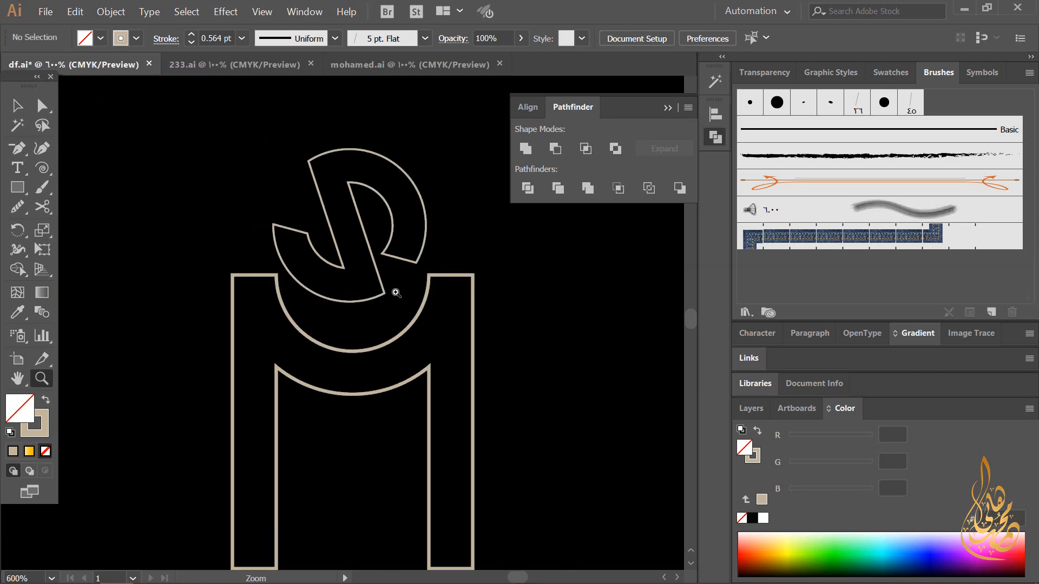
pyautogui.keyDown('alt'); pyautogui.click(384, 314); pyautogui.keyUp('alt')
pyautogui.press('a')
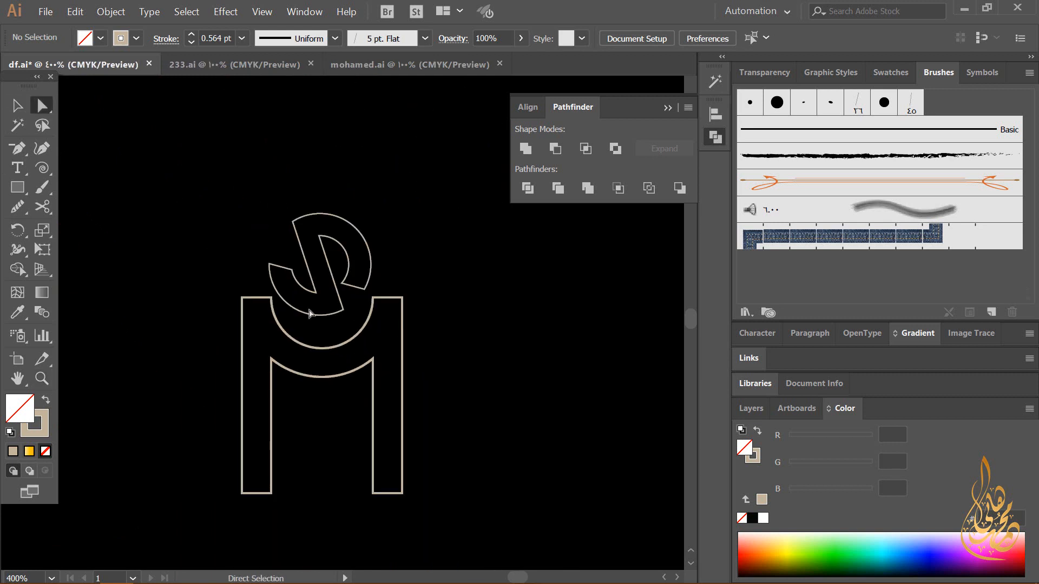
pyautogui.moveTo(451, 518); pyautogui.dragTo(219, 455)
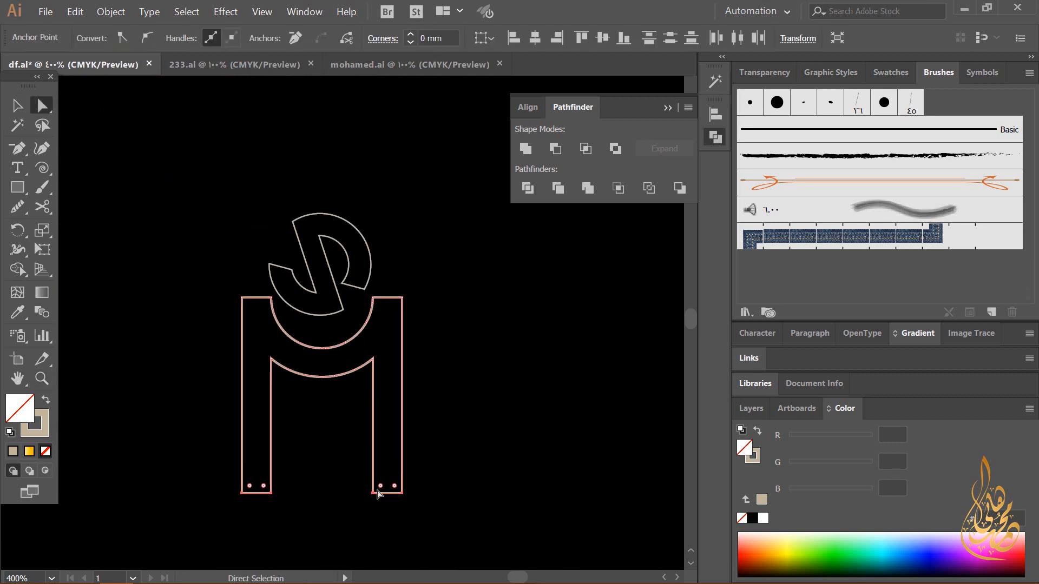
pyautogui.moveTo(378, 490); pyautogui.dragTo(377, 442)
pyautogui.click(429, 371)
# Step: Try to raise the top anchors of the body's legs
pyautogui.moveTo(419, 305); pyautogui.dragTo(359, 284)
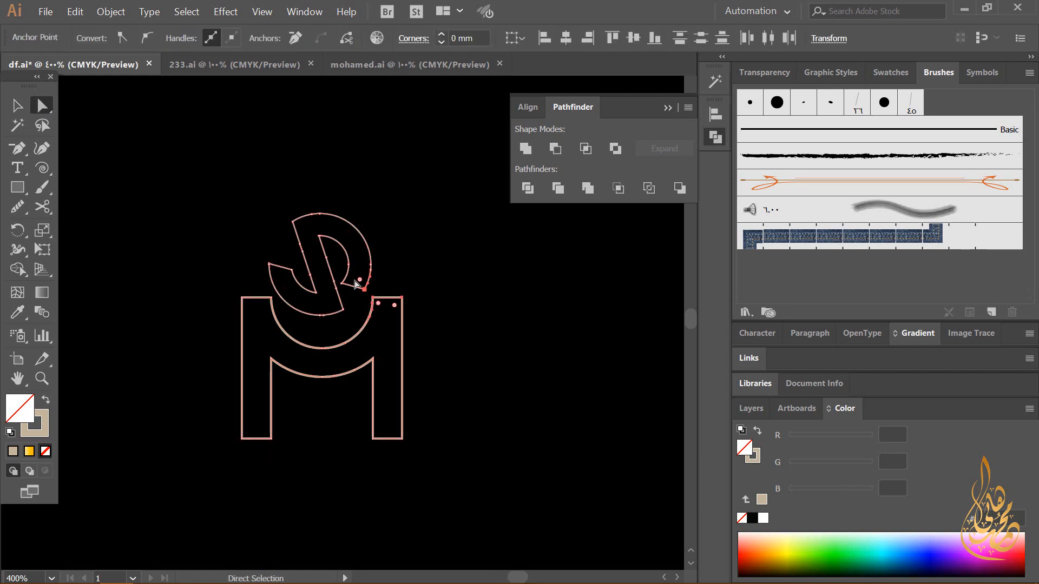
pyautogui.moveTo(278, 305); pyautogui.dragTo(218, 293)
pyautogui.click(319, 330)
pyautogui.press('z')
pyautogui.click(335, 292)
pyautogui.click(22, 110)
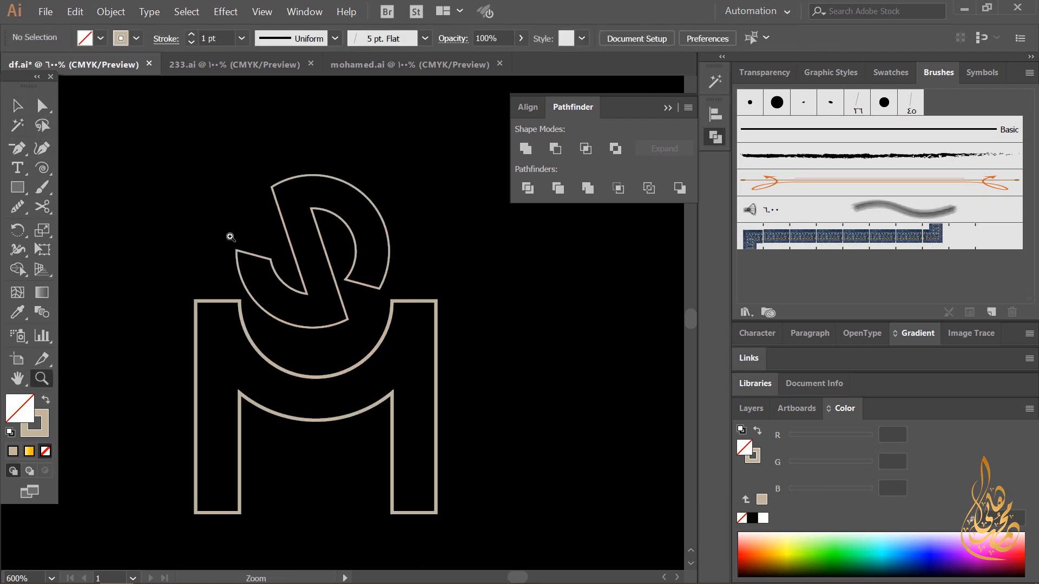
pyautogui.press('a')
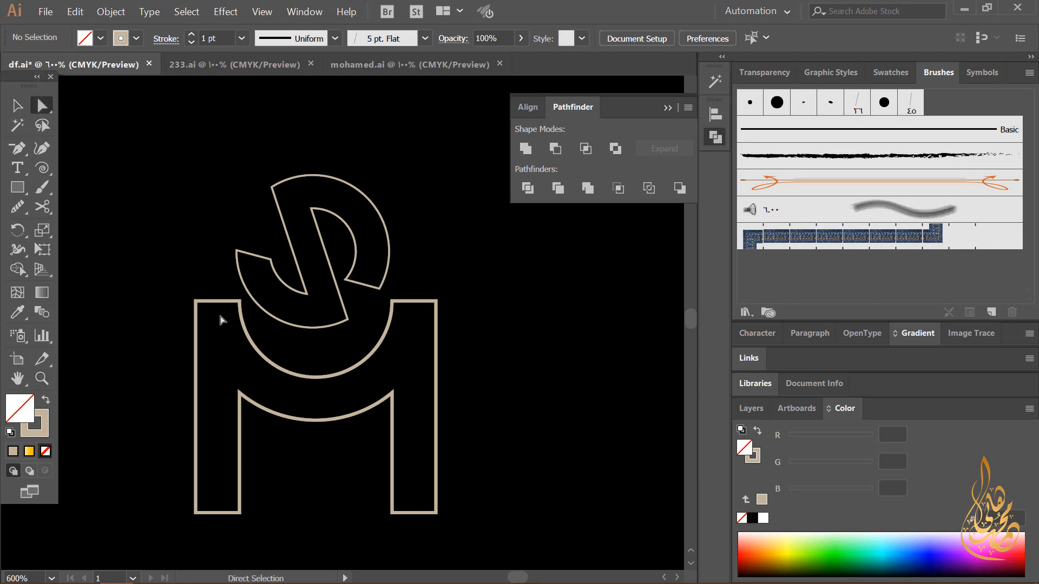
pyautogui.moveTo(239, 302); pyautogui.dragTo(240, 276)
pyautogui.hotkey('ctrl', 'z')
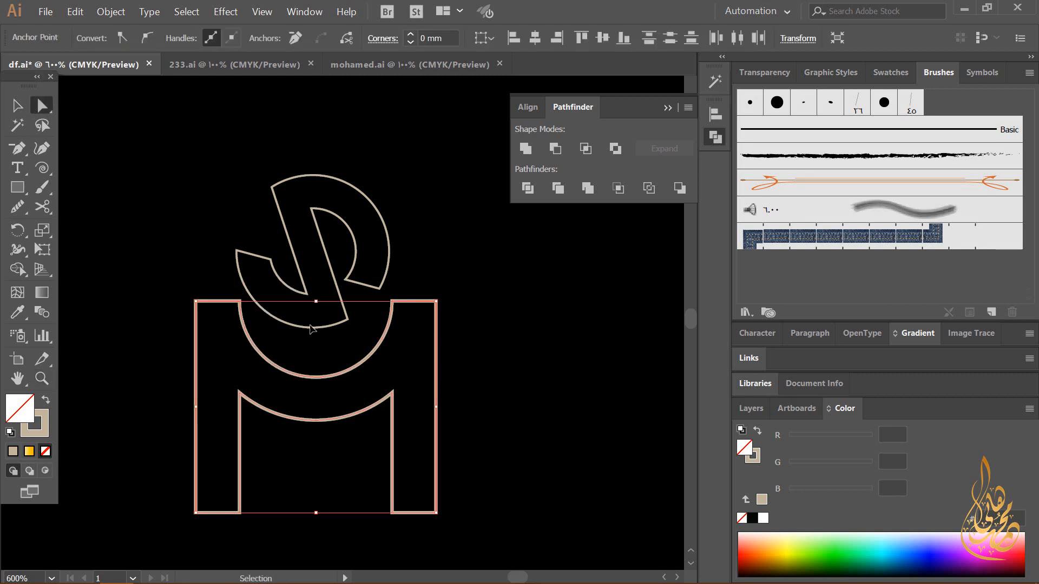
pyautogui.click(320, 353)
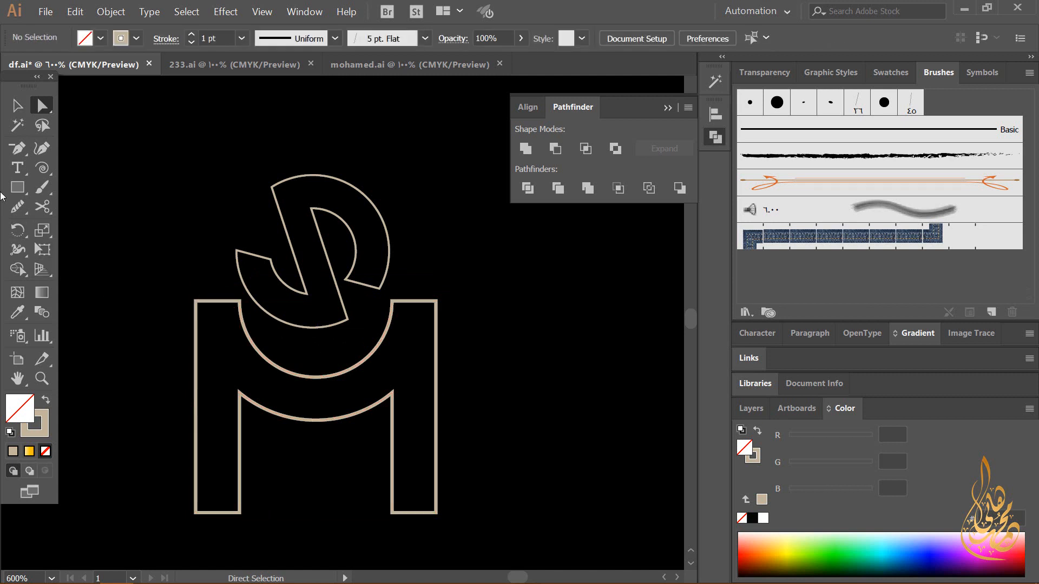
# Step: Draw a tall rectangle over each leg, matching the leg's width and bottom edge and extending well above the leg's top
pyautogui.click(14, 187)
pyautogui.moveTo(240, 514); pyautogui.dragTo(437, 244)
pyautogui.click(17, 106)
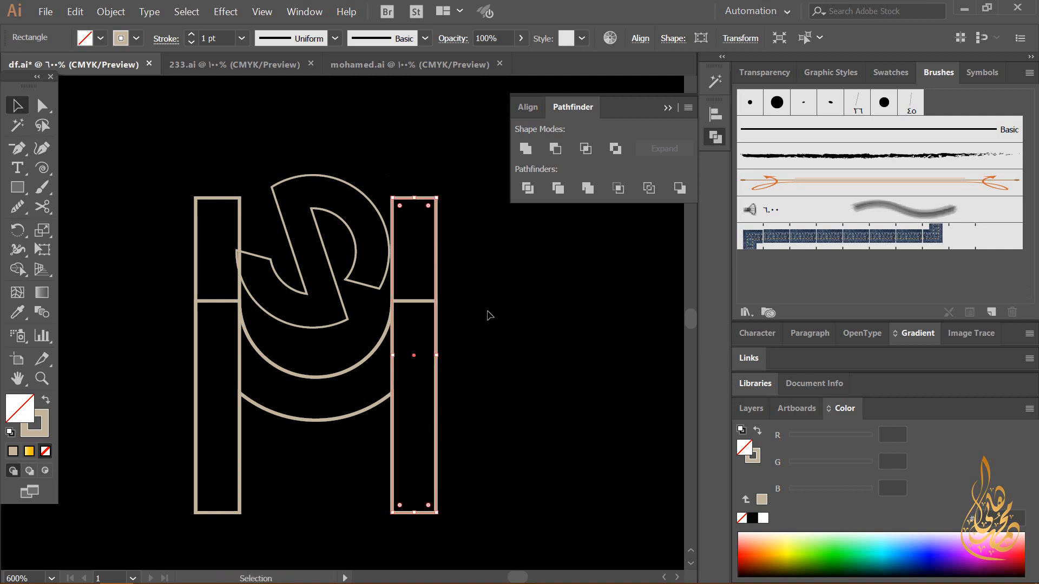
pyautogui.click(485, 217)
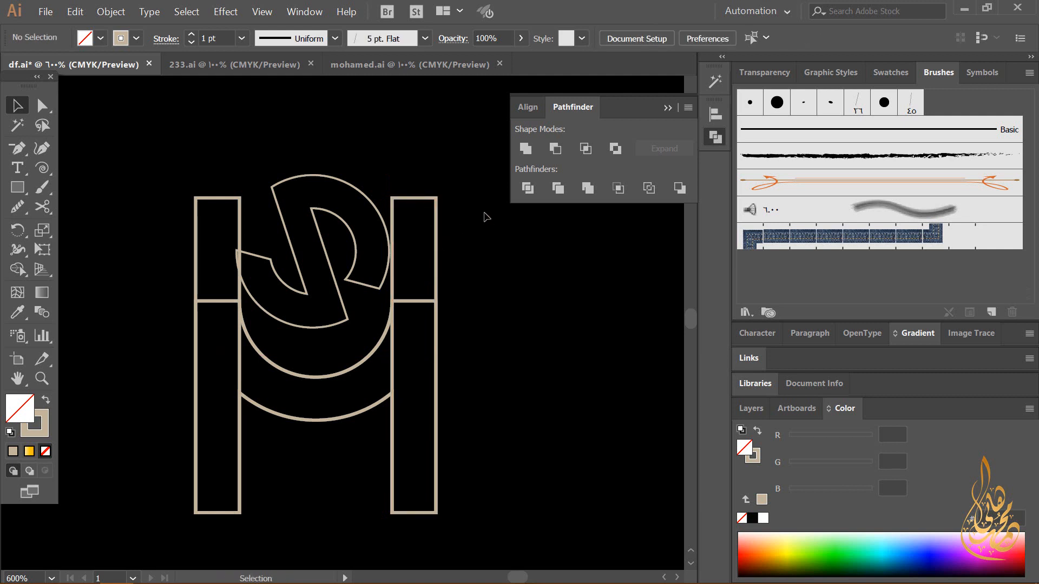
# Step: Move the S shape to the right, clear of the body, and slightly lower the tops of both leg rectangles
pyautogui.moveTo(327, 174); pyautogui.dragTo(655, 350)
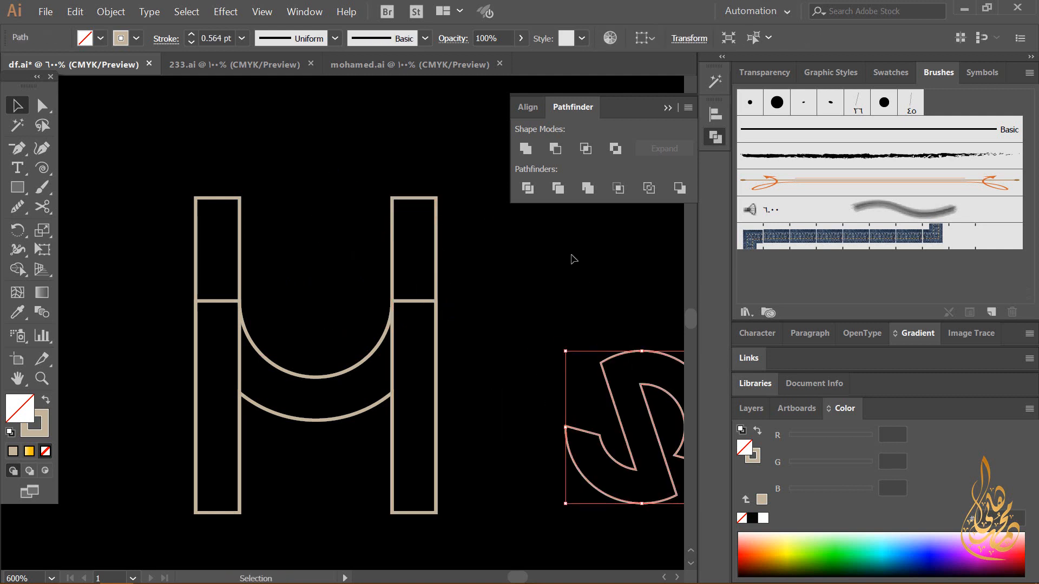
pyautogui.click(478, 250)
pyautogui.moveTo(476, 247); pyautogui.dragTo(222, 196)
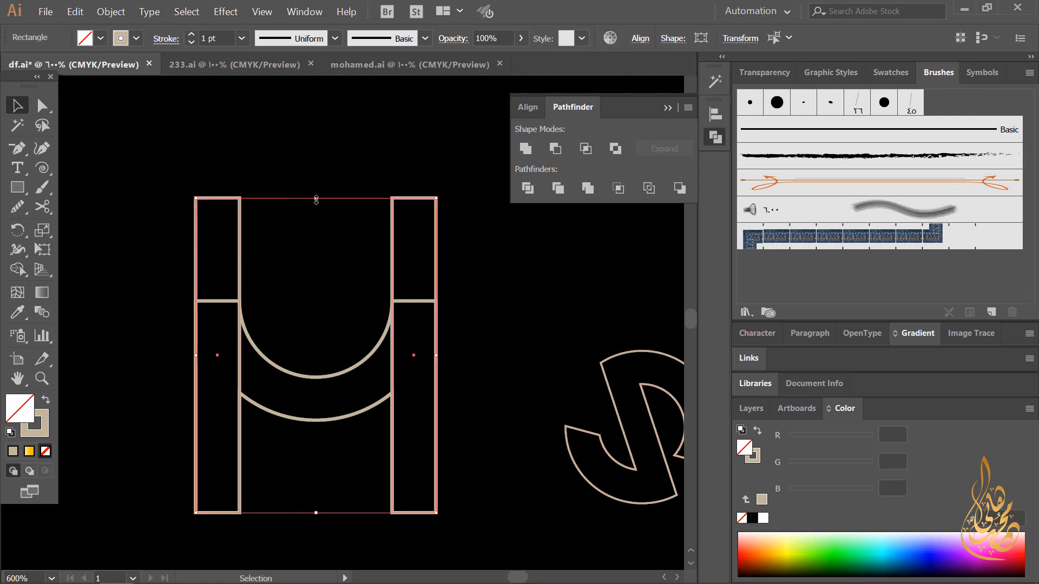
pyautogui.moveTo(316, 200); pyautogui.dragTo(316, 218)
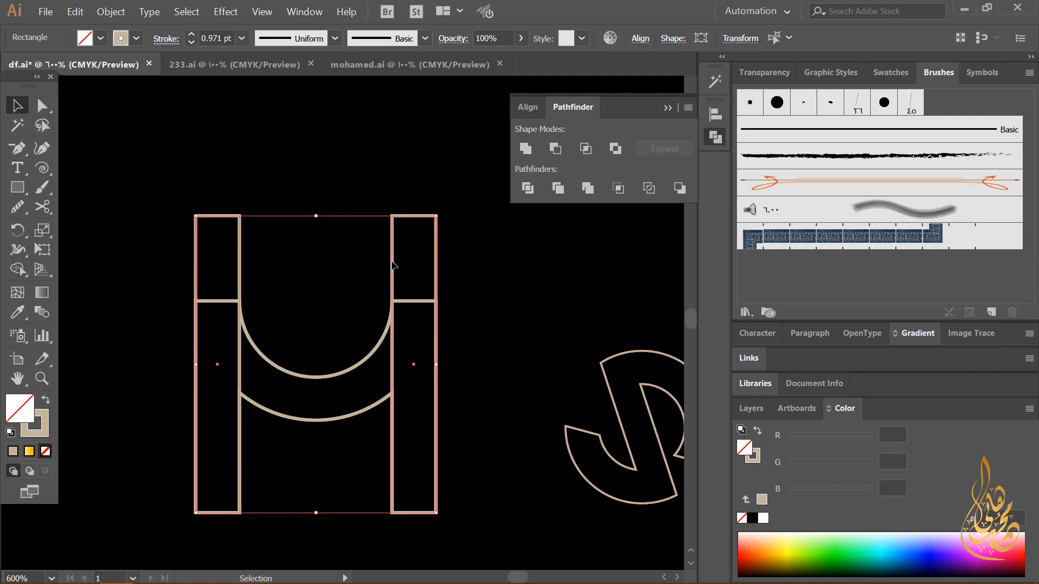
# Step: Merge the two leg rectangles with the body into a single H-shaped outline using the Shape Builder
pyautogui.click(19, 268)
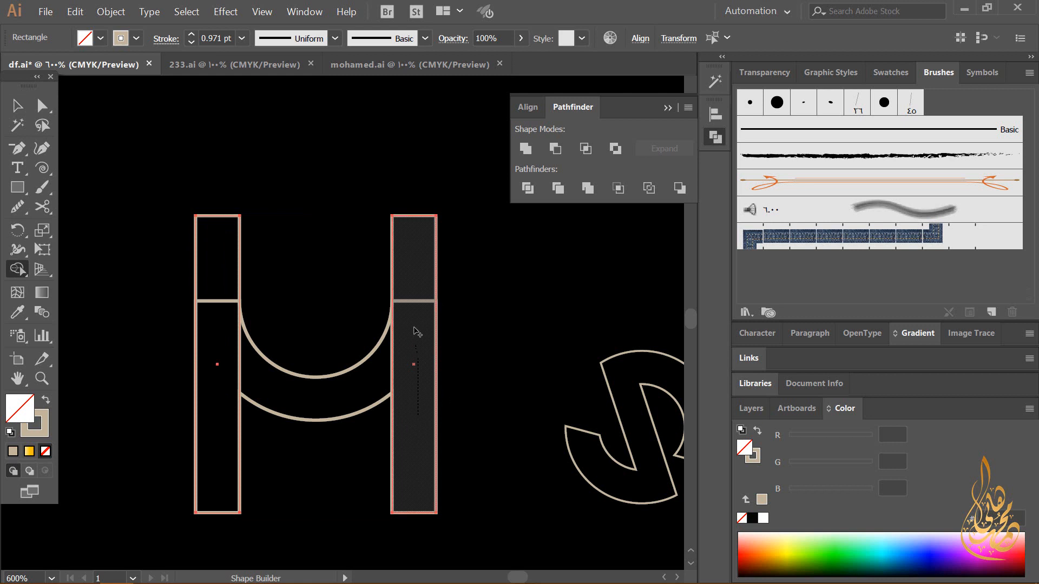
pyautogui.click(407, 270)
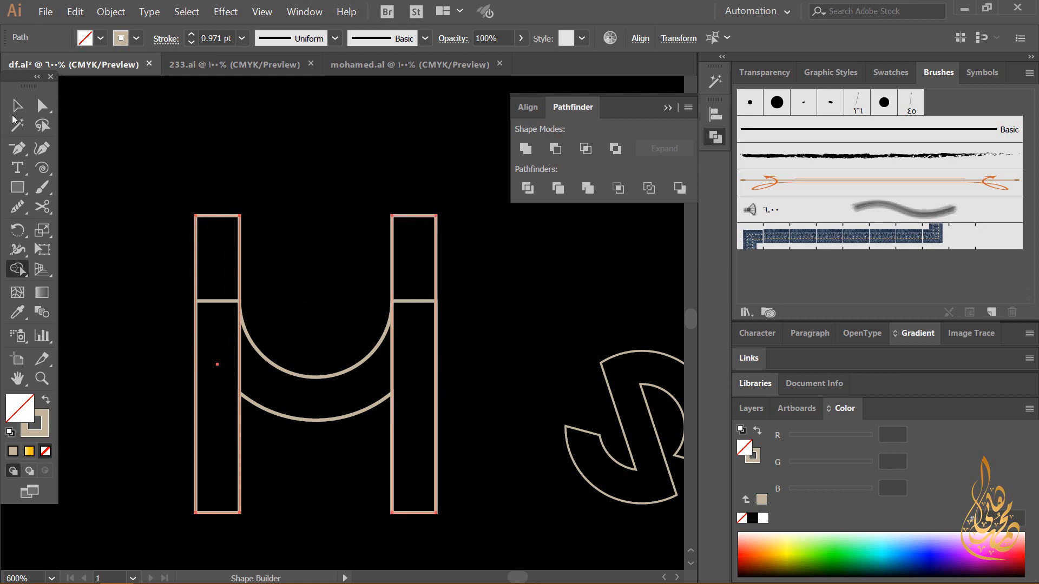
pyautogui.click(14, 111)
pyautogui.moveTo(380, 185)
pyautogui.mouseDown()
pyautogui.moveTo(186, 441)
pyautogui.moveTo(106, 454)
pyautogui.mouseUp()
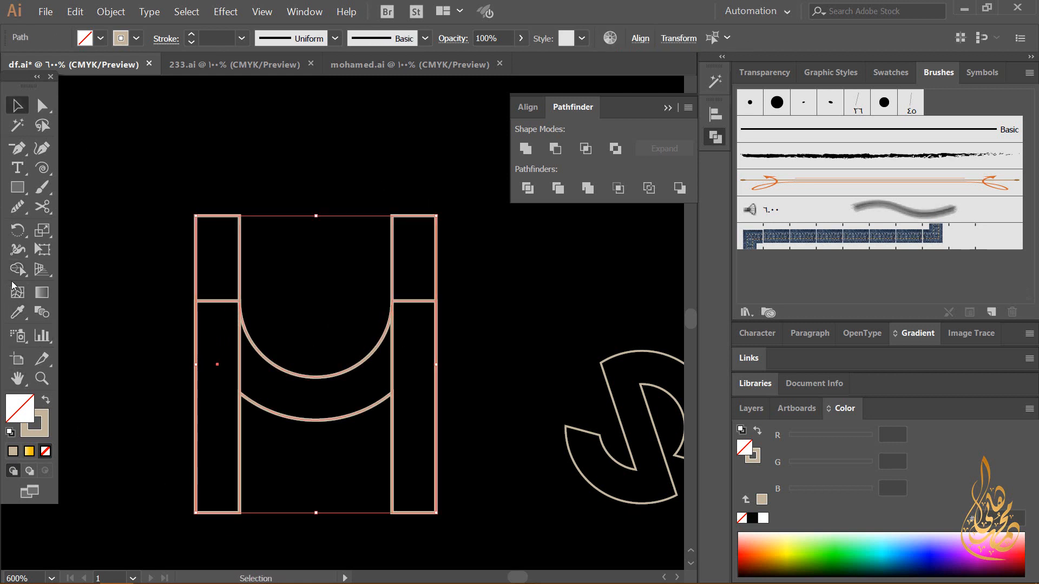
pyautogui.click(18, 269)
pyautogui.moveTo(224, 338); pyautogui.dragTo(217, 237)
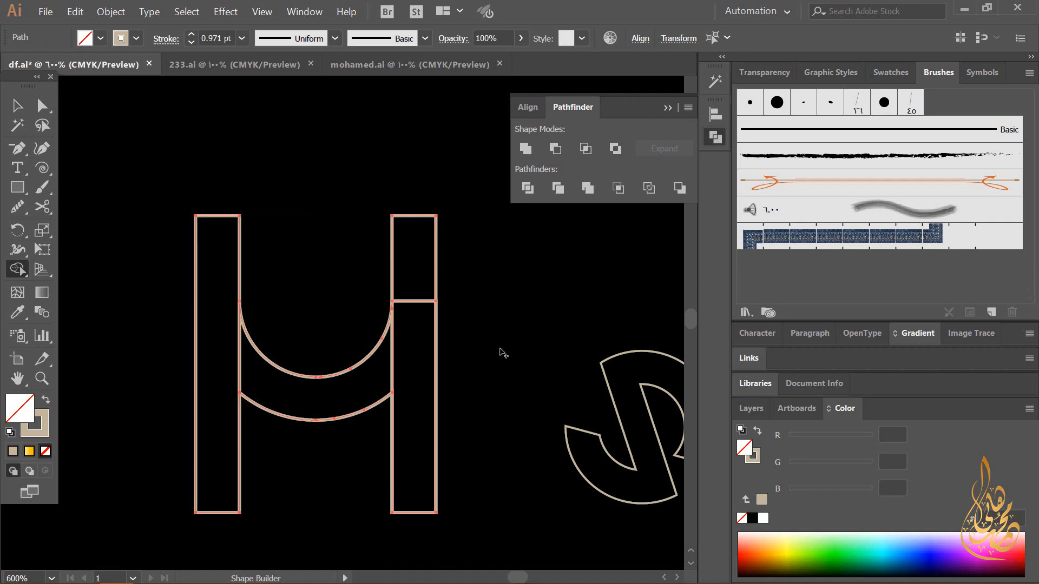
pyautogui.moveTo(245, 374)
pyautogui.mouseDown()
pyautogui.moveTo(363, 385)
pyautogui.moveTo(399, 344)
pyautogui.moveTo(409, 281)
pyautogui.moveTo(403, 478)
pyautogui.mouseUp()
# Step: Enlarge the S shape beside the H shape and rotate it until its slanted middle stroke stands vertical
pyautogui.press('z')
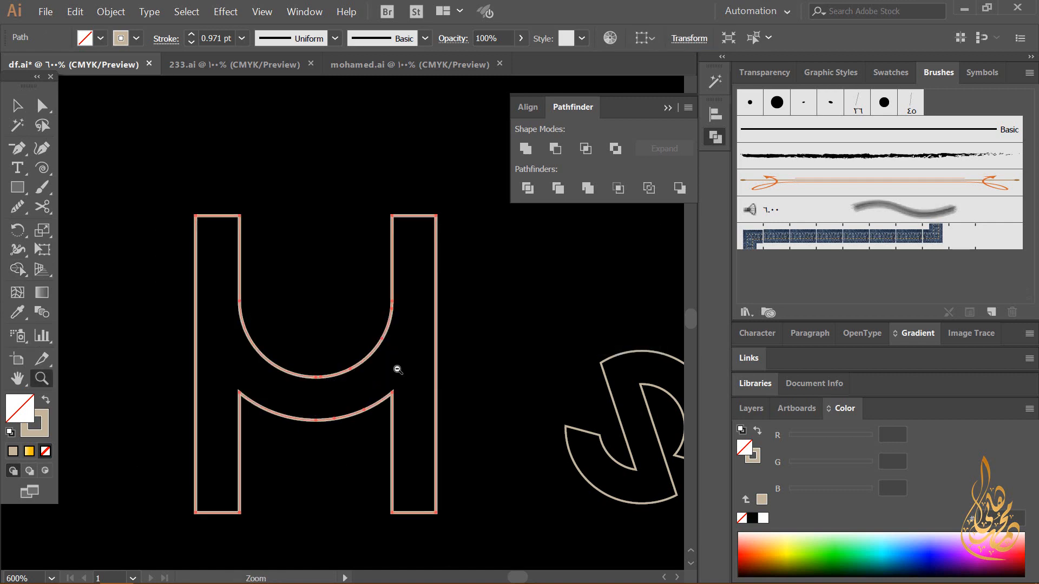
pyautogui.keyDown('alt'); pyautogui.click(396, 369); pyautogui.keyUp('alt')
pyautogui.keyDown('alt'); pyautogui.click(395, 369); pyautogui.keyUp('alt')
pyautogui.keyDown('alt'); pyautogui.click(311, 349); pyautogui.keyUp('alt')
pyautogui.keyDown('alt'); pyautogui.click(311, 349); pyautogui.keyUp('alt')
pyautogui.click(364, 311)
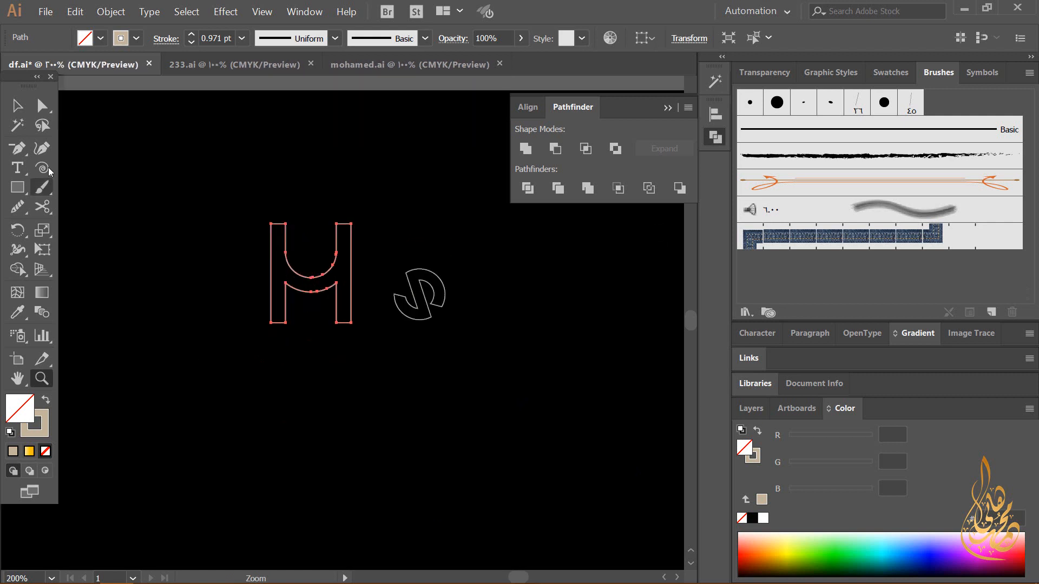
pyautogui.click(17, 106)
pyautogui.click(172, 216)
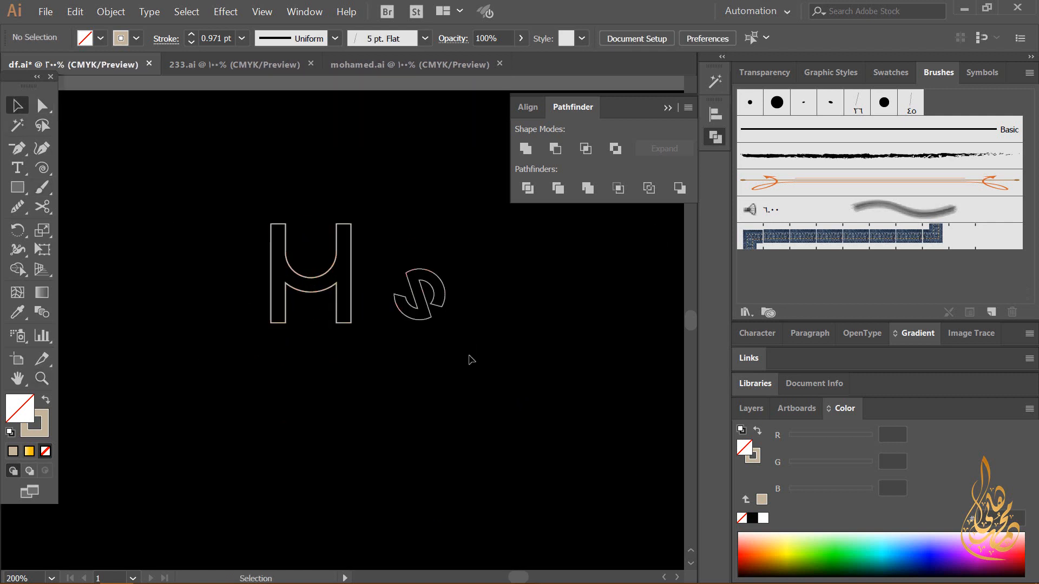
pyautogui.click(443, 301)
pyautogui.moveTo(445, 269); pyautogui.dragTo(474, 269)
pyautogui.click(491, 341)
pyautogui.click(463, 309)
pyautogui.click(509, 319)
# Step: Enlarge the H shape to nearly twice its size and move it to the left part of the artboard
pyautogui.press('z')
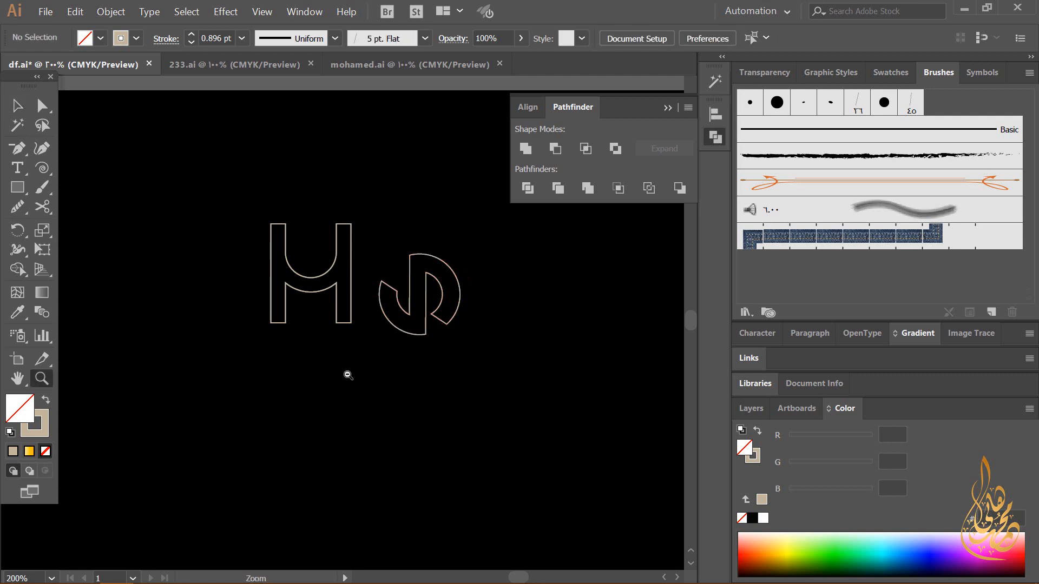
pyautogui.hotkey('ctrl', '1')
pyautogui.press('v')
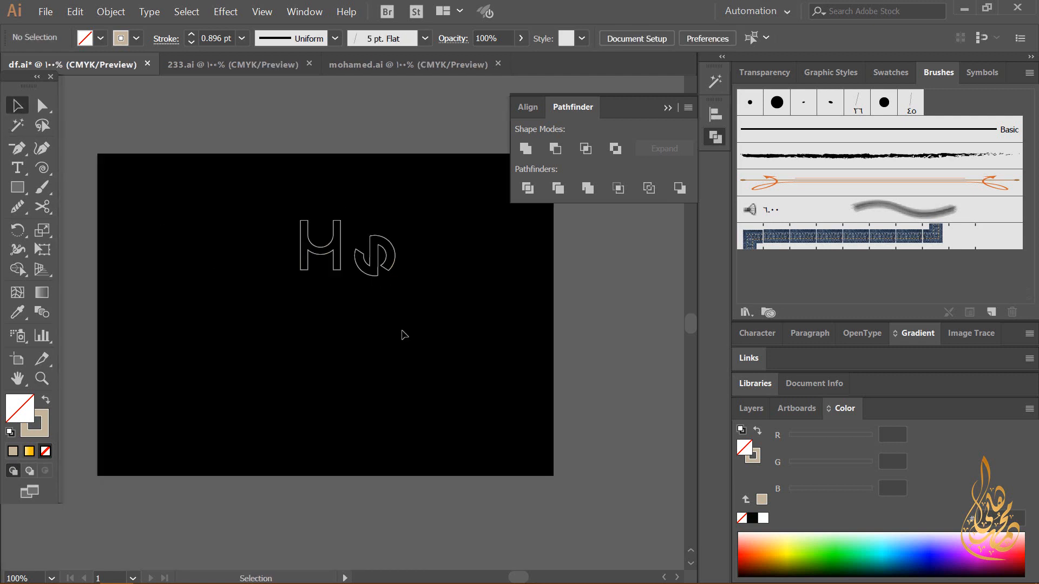
pyautogui.moveTo(344, 327); pyautogui.dragTo(271, 223)
pyautogui.moveTo(344, 223); pyautogui.dragTo(359, 190)
pyautogui.moveTo(335, 258); pyautogui.dragTo(203, 328)
# Step: Enlarge the S shape to about the H's height and place the two letters level, side by side on the artboard
pyautogui.click(371, 238)
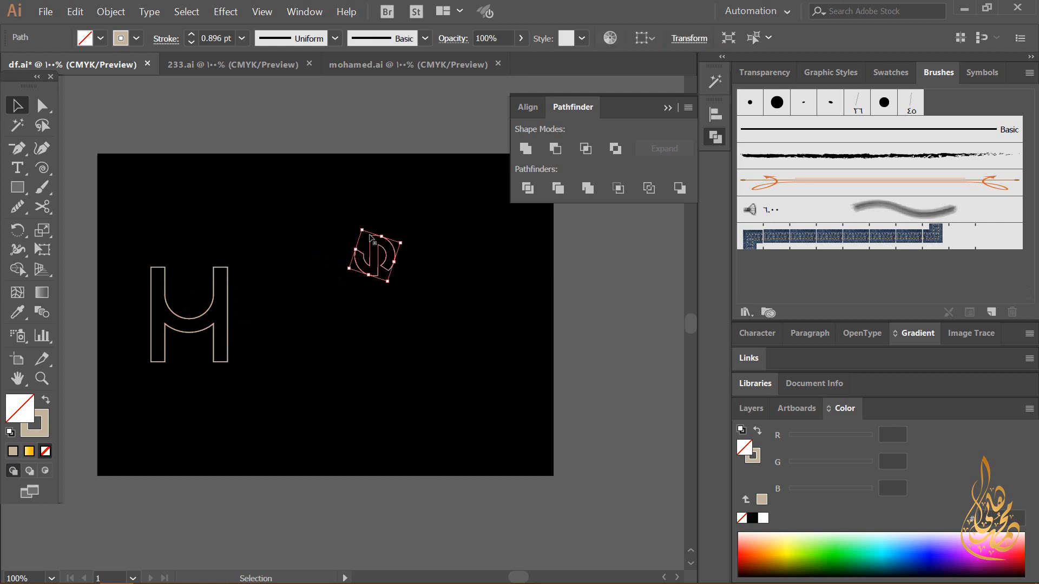
pyautogui.moveTo(402, 244)
pyautogui.mouseDown()
pyautogui.moveTo(442, 210)
pyautogui.moveTo(437, 224)
pyautogui.mouseUp()
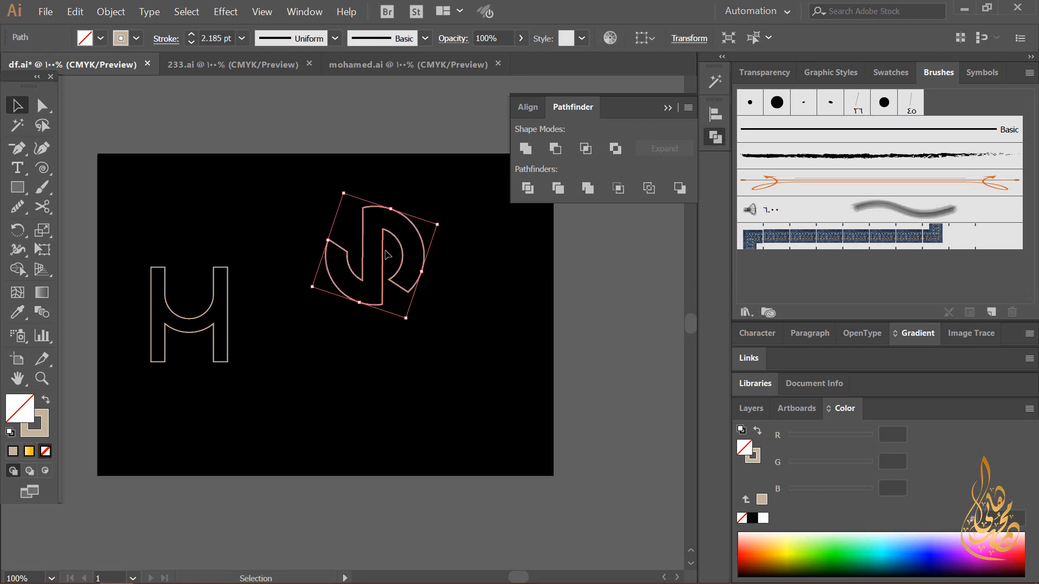
pyautogui.moveTo(384, 254); pyautogui.dragTo(423, 326)
pyautogui.click(490, 389)
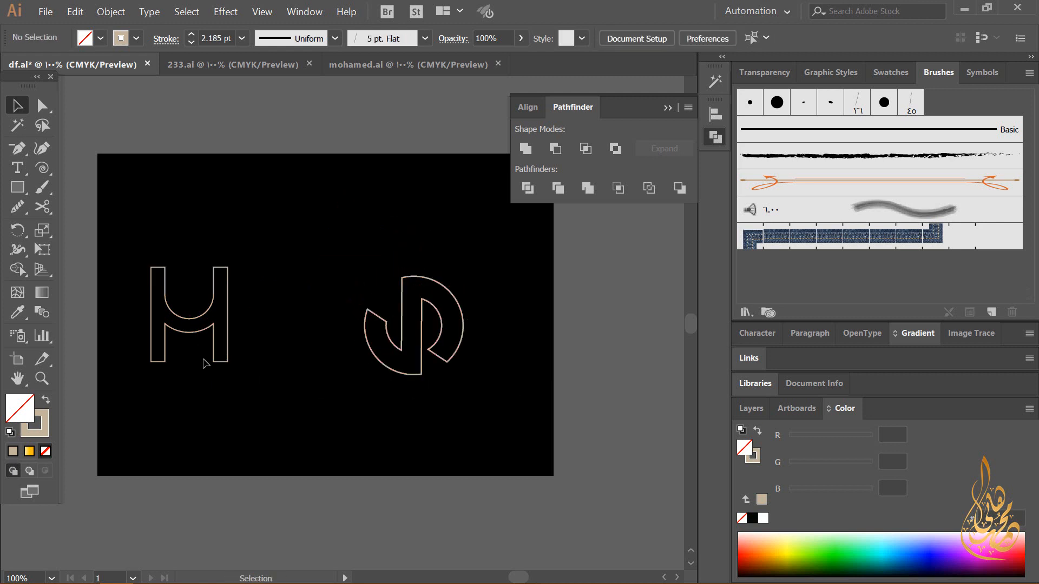
pyautogui.moveTo(226, 328); pyautogui.dragTo(281, 328)
pyautogui.click(163, 249)
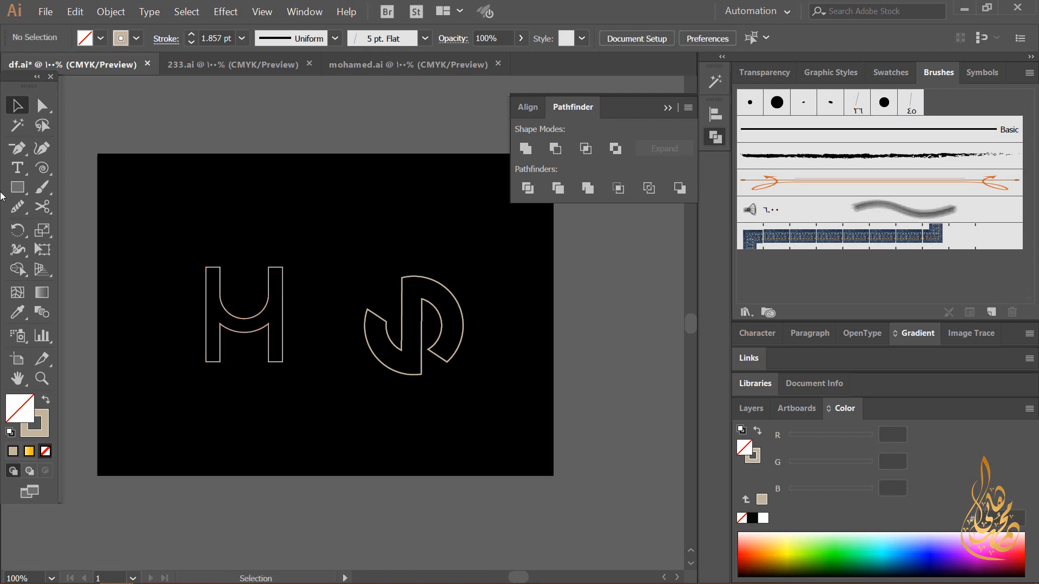
# Step: Add the text "ة+ا" in Adobe Arabic below the H shape, filled beige (R 194, G 181, B 155) and about 107 pt in size
pyautogui.click(17, 171)
pyautogui.click(253, 403)
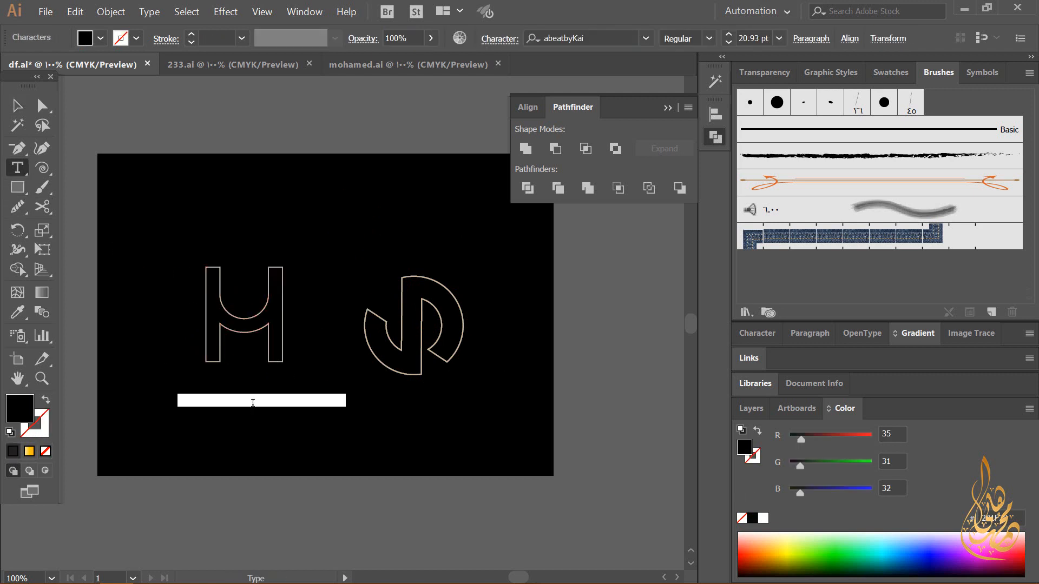
pyautogui.press('BackSpace')
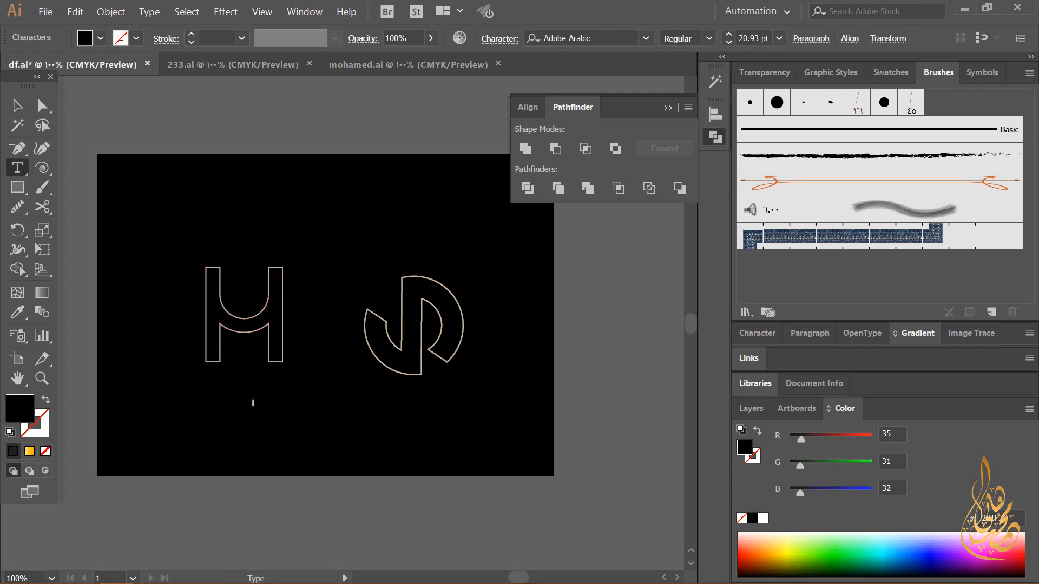
pyautogui.click(890, 72)
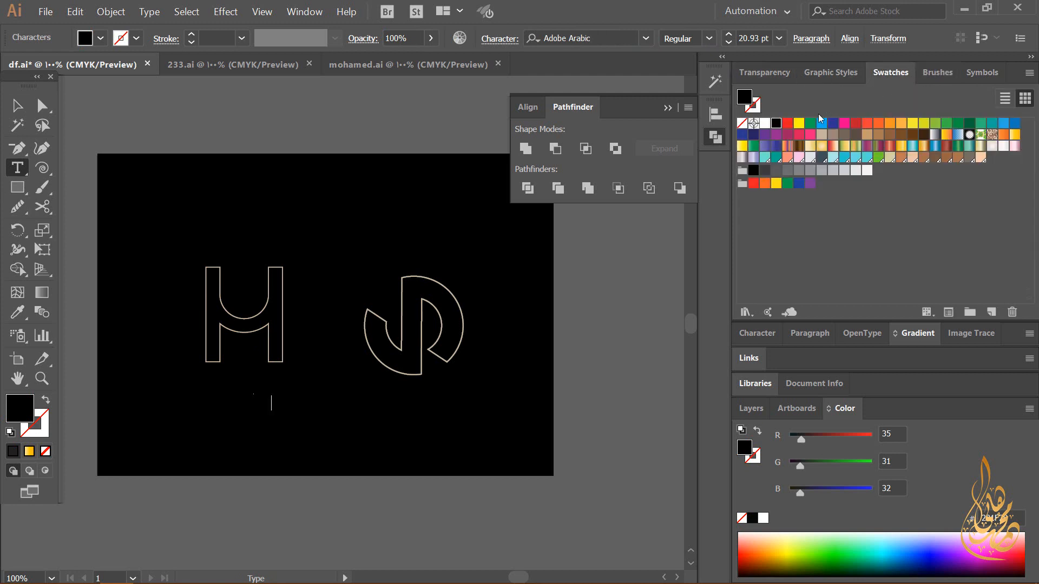
pyautogui.click(822, 142)
pyautogui.press('Escape')
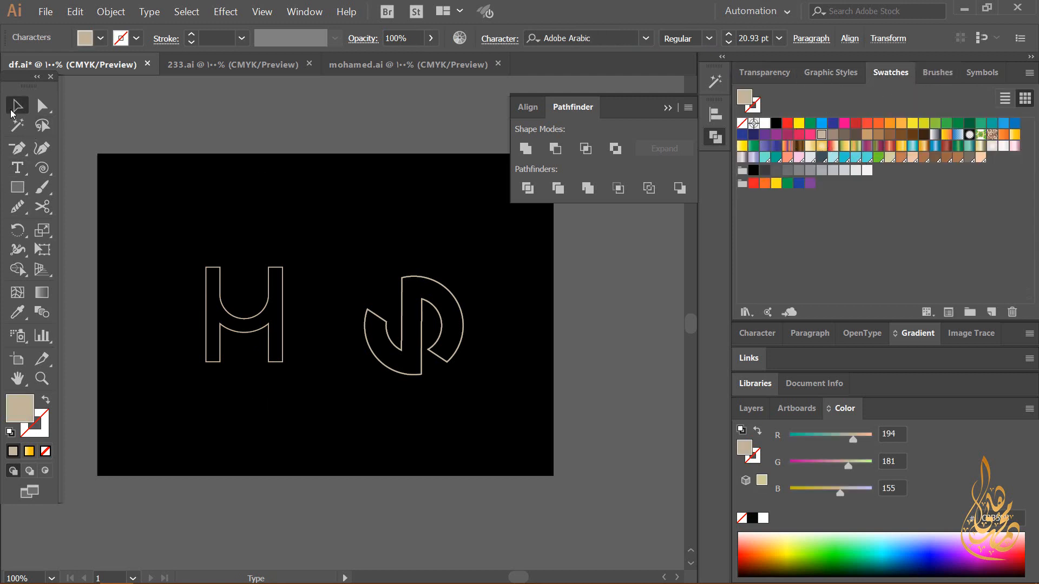
pyautogui.click(821, 134)
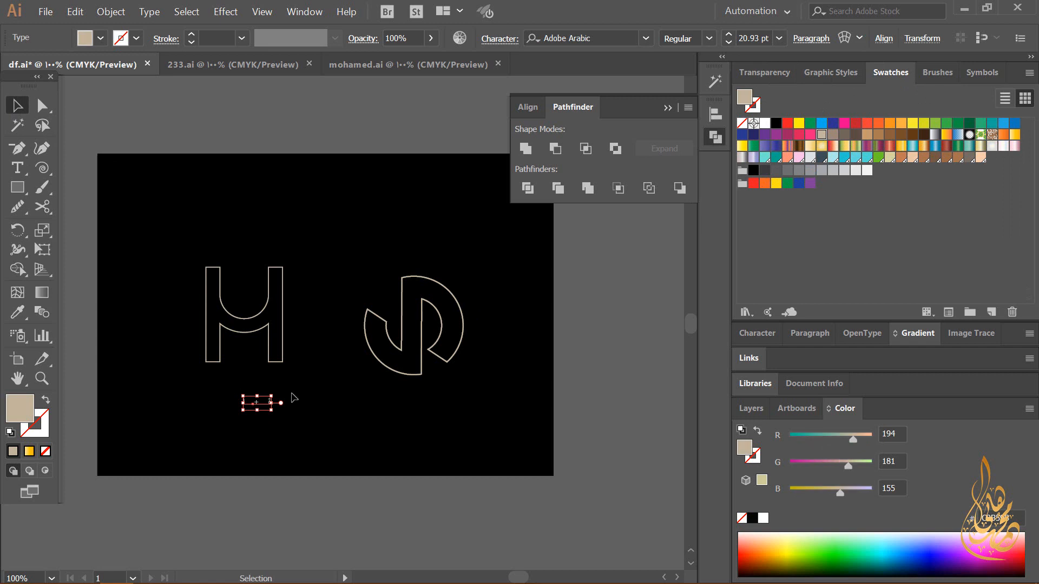
pyautogui.moveTo(270, 396); pyautogui.dragTo(330, 366)
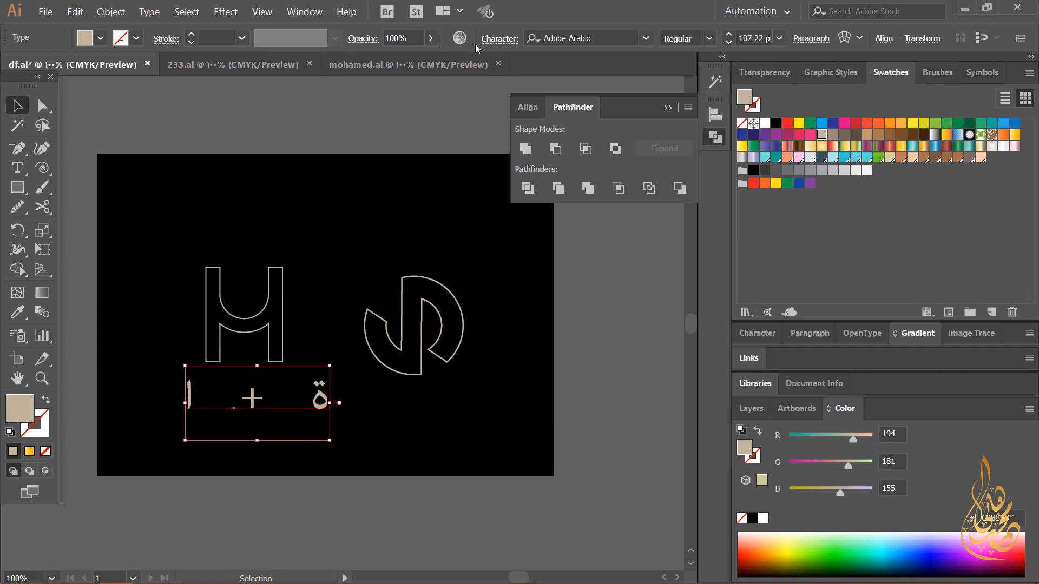
# Step: Remove the wide letter spacing from the text below the H shape by lowering its tracking from the expanded setting
pyautogui.click(496, 46)
pyautogui.click(505, 156)
pyautogui.click(522, 304)
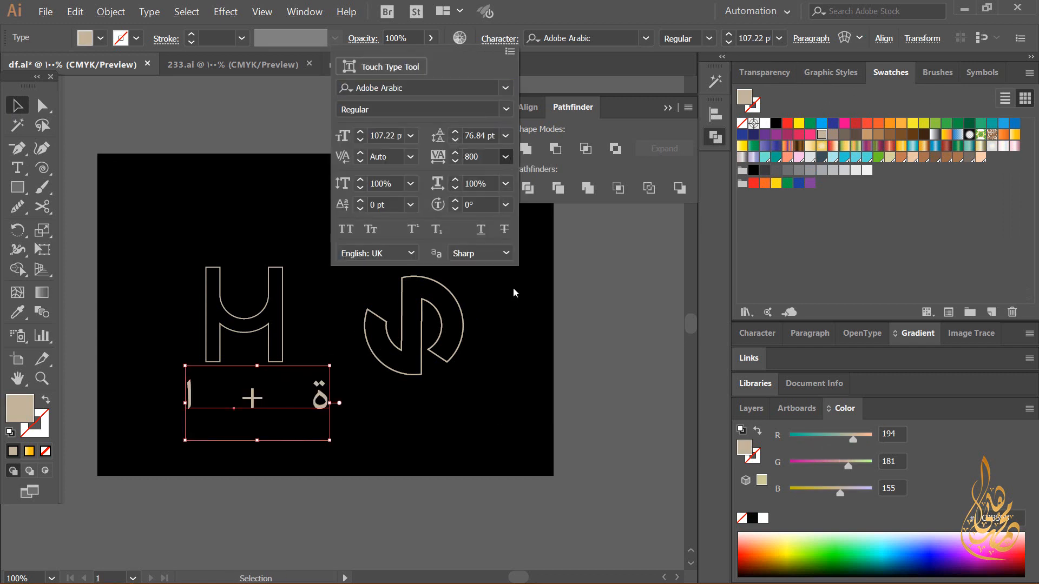
# Step: Replace the Arabic text below the H shape with "M+H"
pyautogui.doubleClick(240, 400)
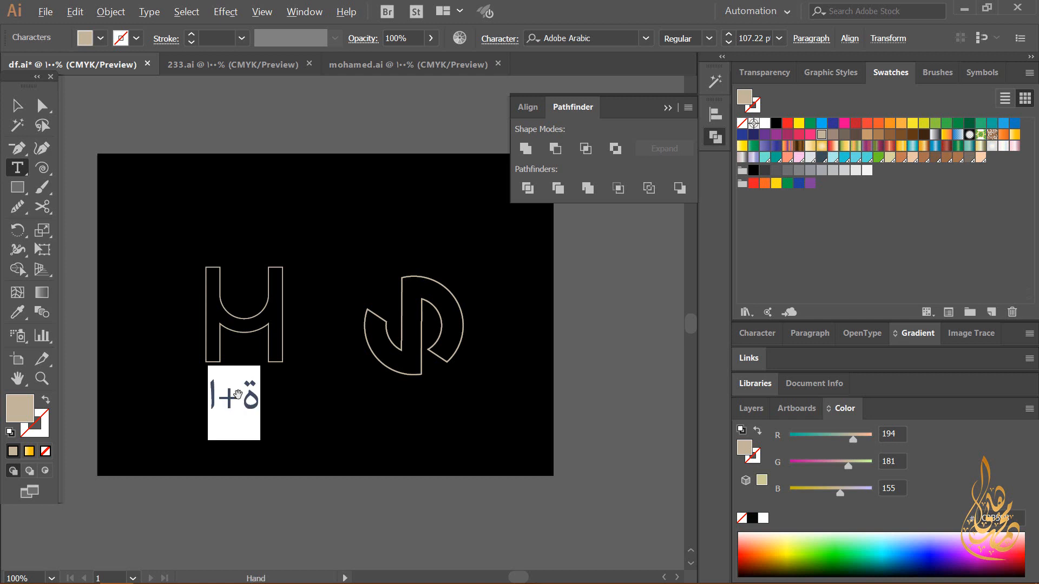
pyautogui.write('M+')
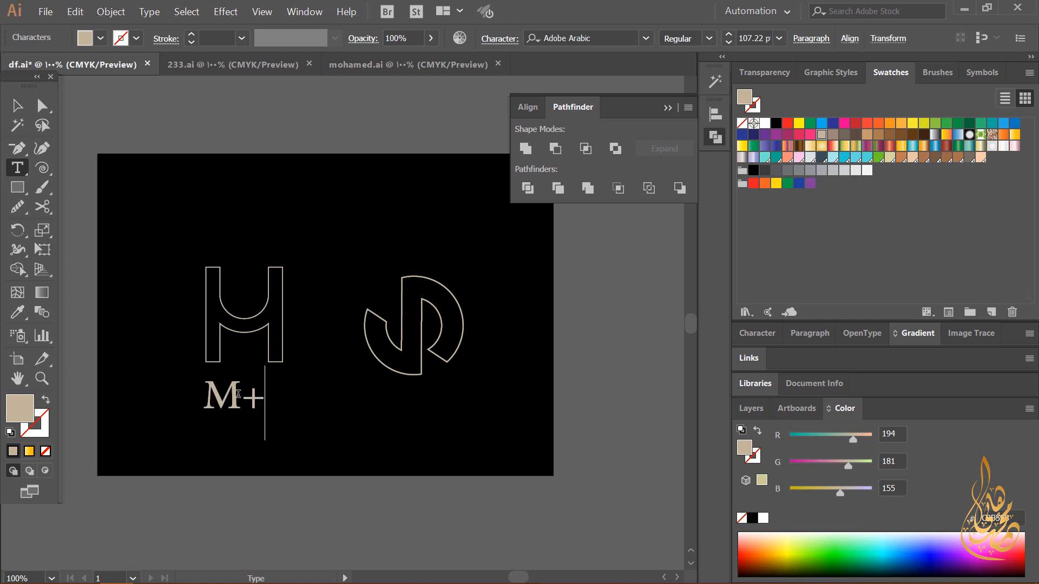
pyautogui.write('H')
pyautogui.click(17, 105)
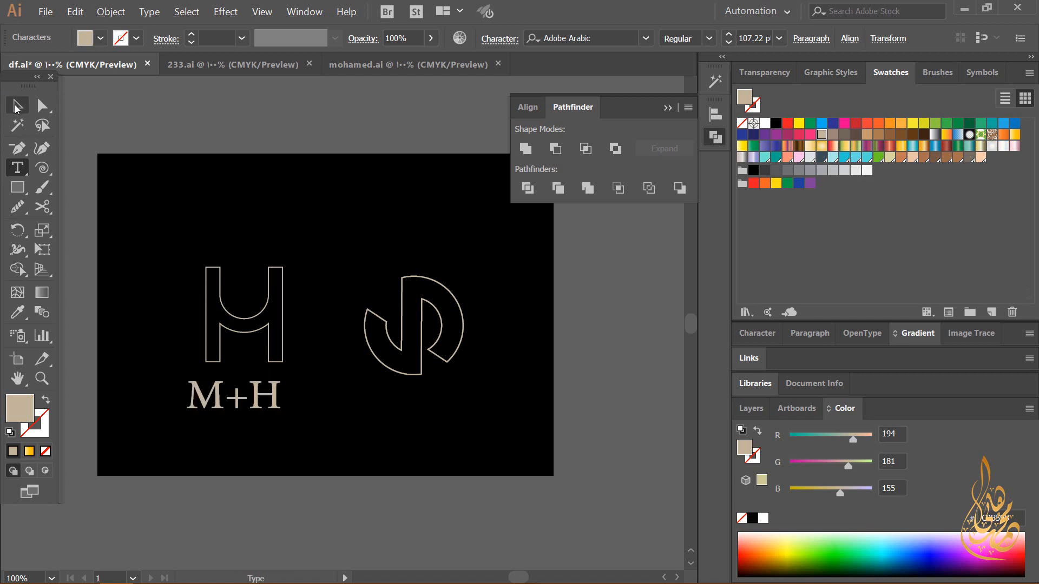
pyautogui.click(271, 233)
# Step: Place a copy of the "M+H" label below the S shape and change its text to "S+R+D"
pyautogui.moveTo(240, 407); pyautogui.dragTo(425, 430)
pyautogui.tripleClick(427, 399)
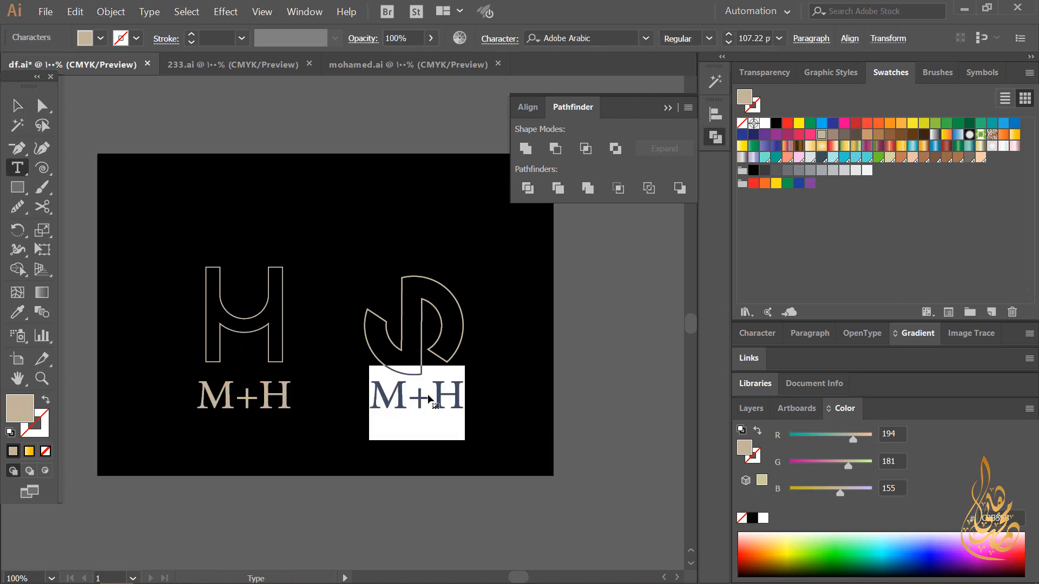
pyautogui.write('S+')
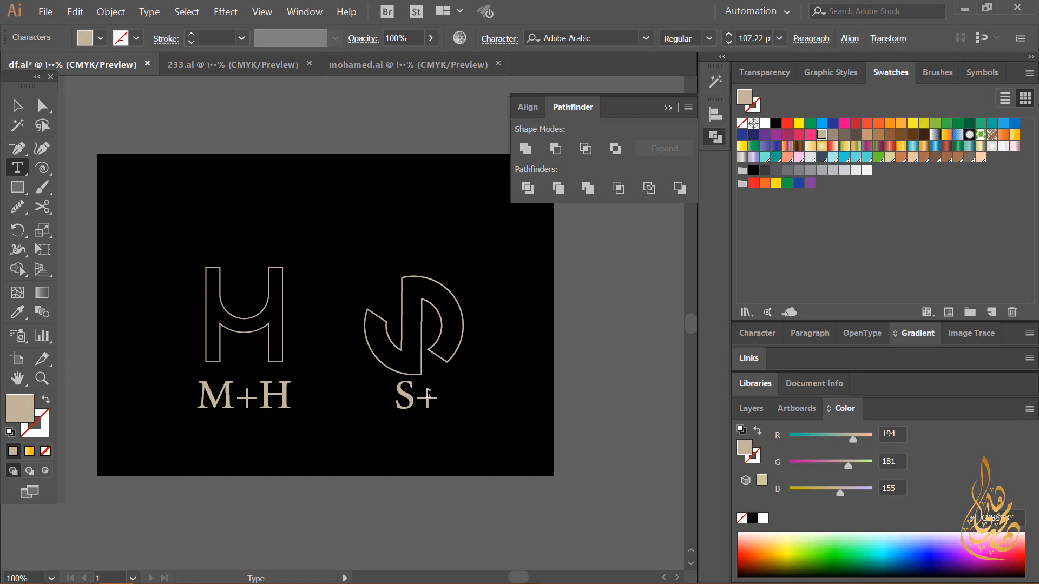
pyautogui.write('R+D')
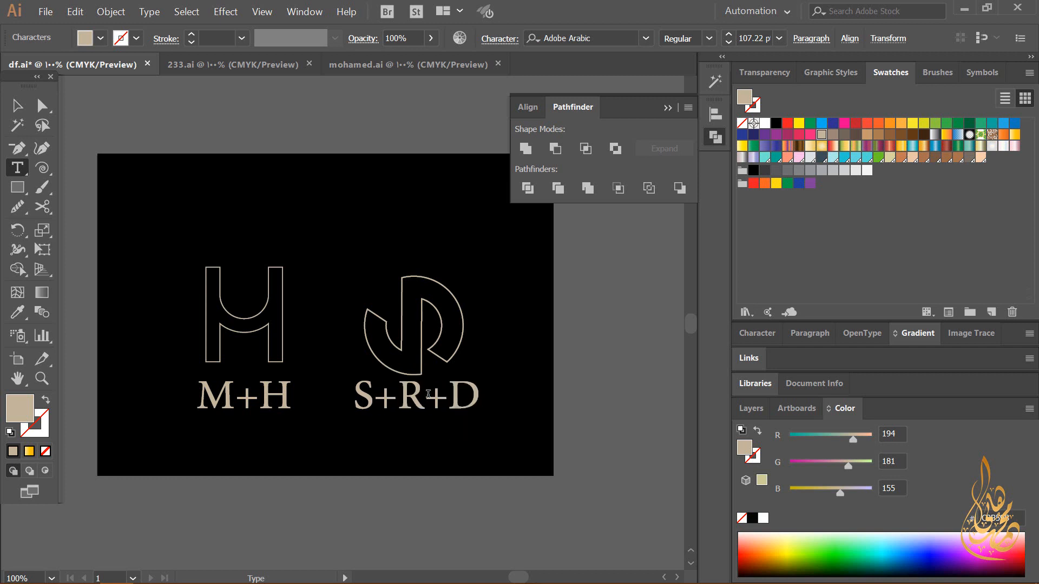
pyautogui.click(17, 106)
pyautogui.click(302, 226)
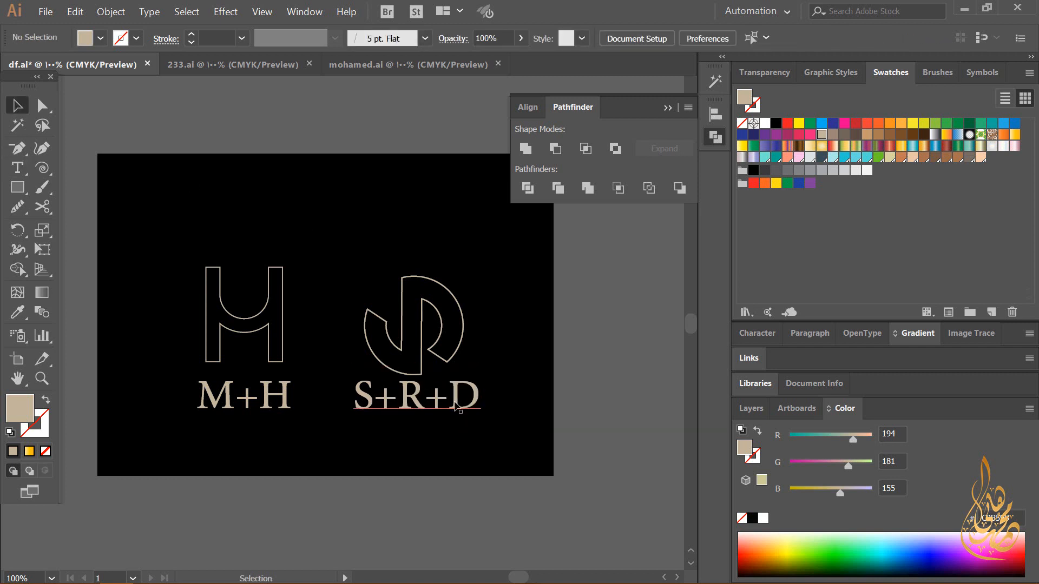
# Step: Shrink the "S+R+D" label to roughly the S shape's width and set both labels level, slightly lower beneath their letter shapes
pyautogui.click(476, 399)
pyautogui.moveTo(481, 369); pyautogui.dragTo(454, 400)
pyautogui.click(529, 382)
pyautogui.moveTo(294, 411); pyautogui.dragTo(292, 415)
pyautogui.click(352, 354)
pyautogui.moveTo(559, 448); pyautogui.dragTo(313, 412)
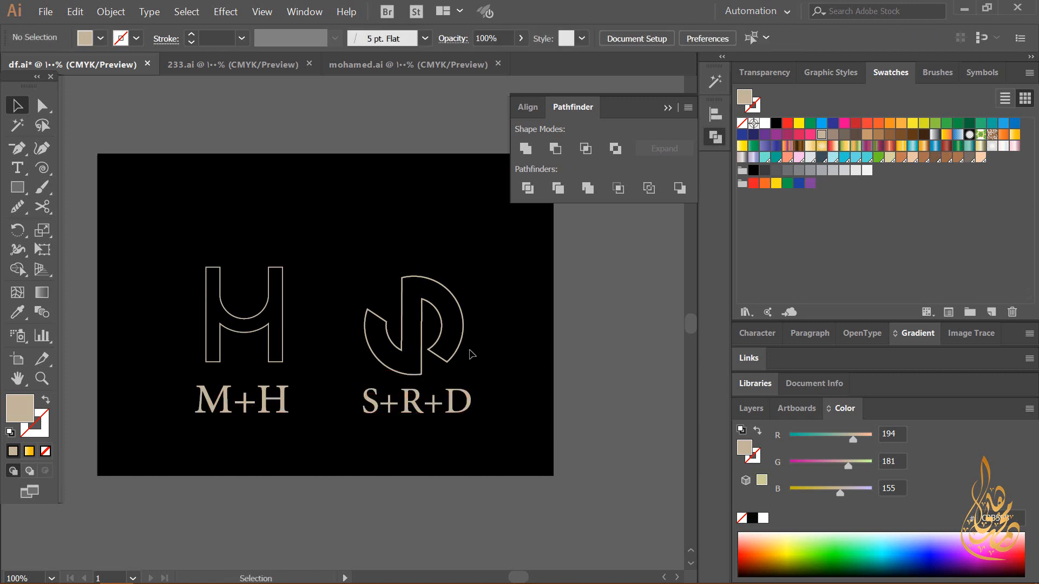
# Step: Move the S shape up slightly so its base is level with the H shape and clear of its label
pyautogui.click(413, 308)
pyautogui.moveTo(422, 306); pyautogui.dragTo(421, 294)
pyautogui.click(541, 350)
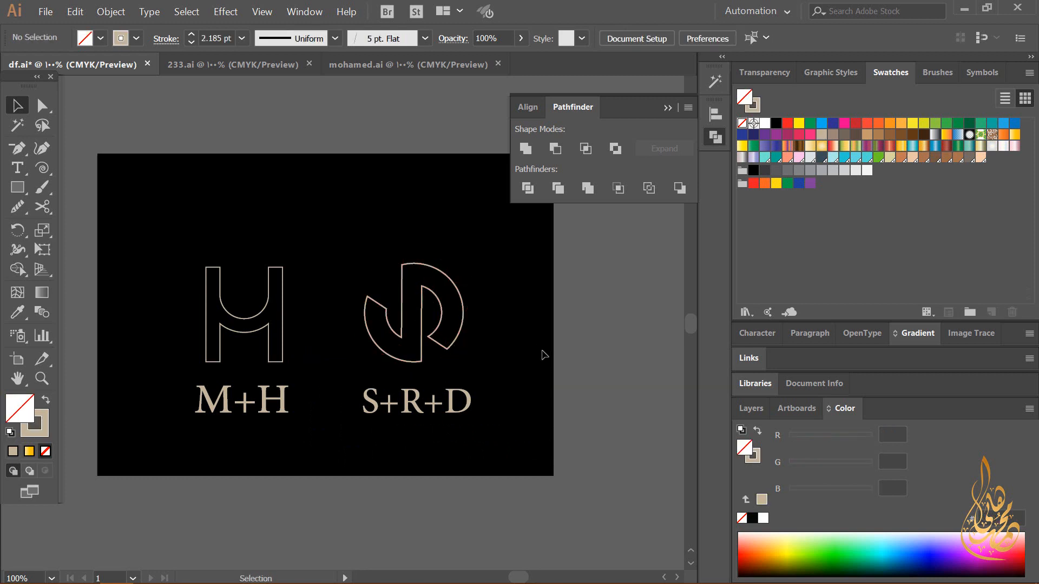
pyautogui.moveTo(535, 444); pyautogui.dragTo(102, 194)
pyautogui.click(79, 199)
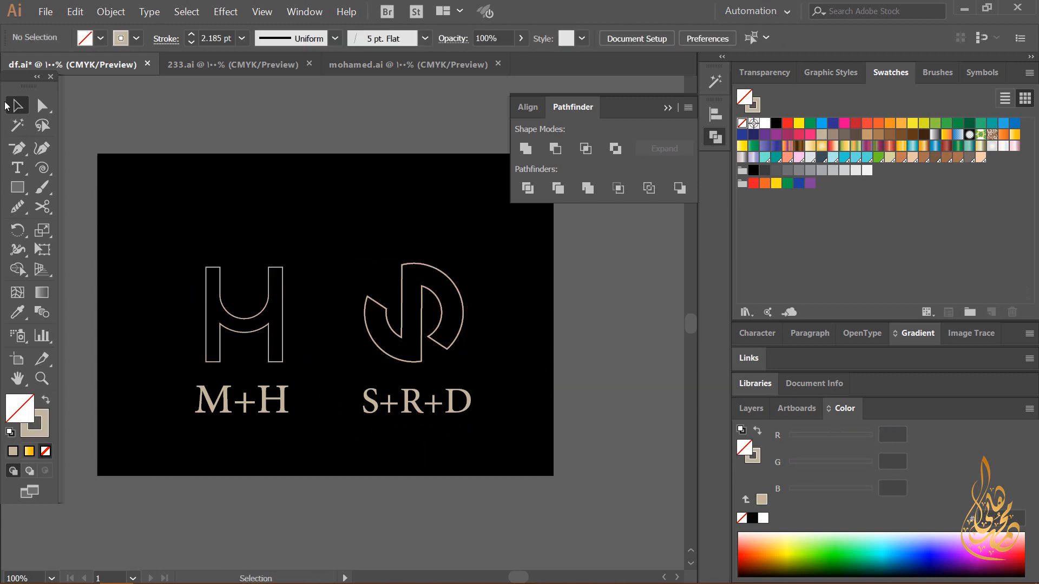